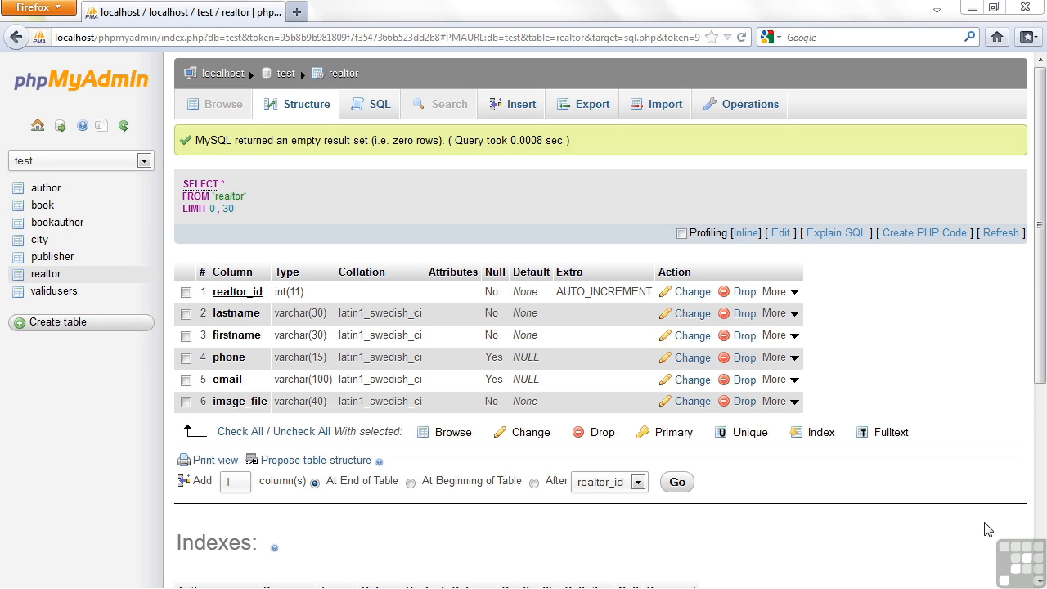
Step: Start inserting records into the realtor table and enter the first realtor's last name and first name in the first record
left_click(523, 113)
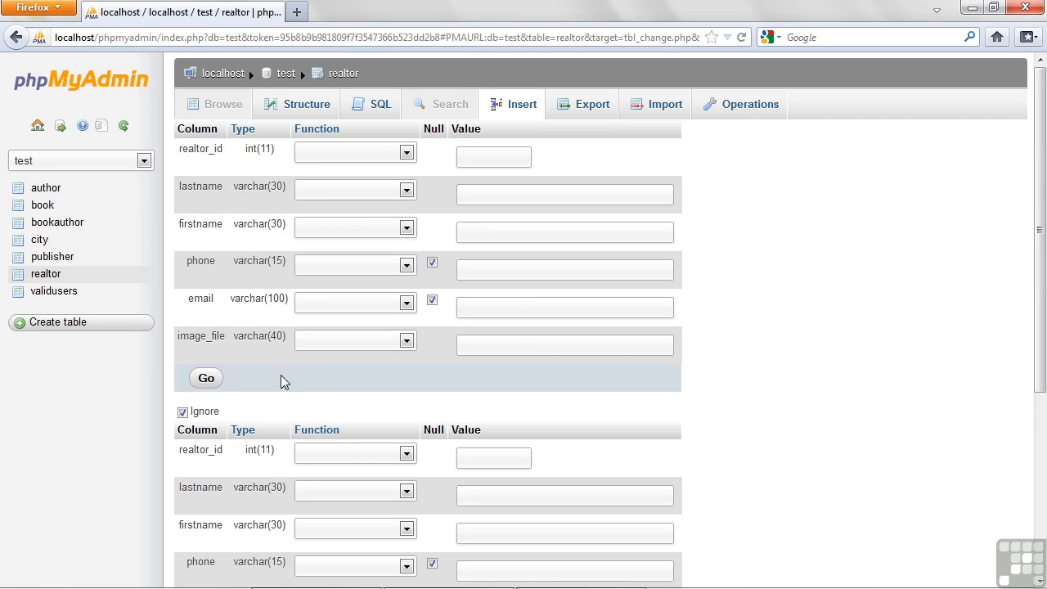
scroll(303, 385, "down", 6)
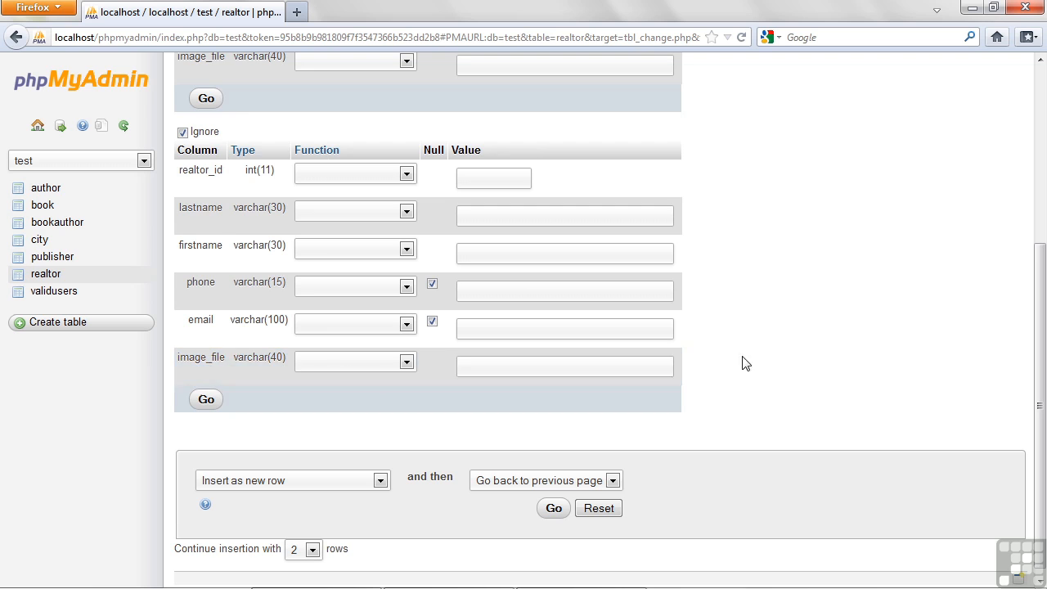
scroll(740, 360, "up", 6)
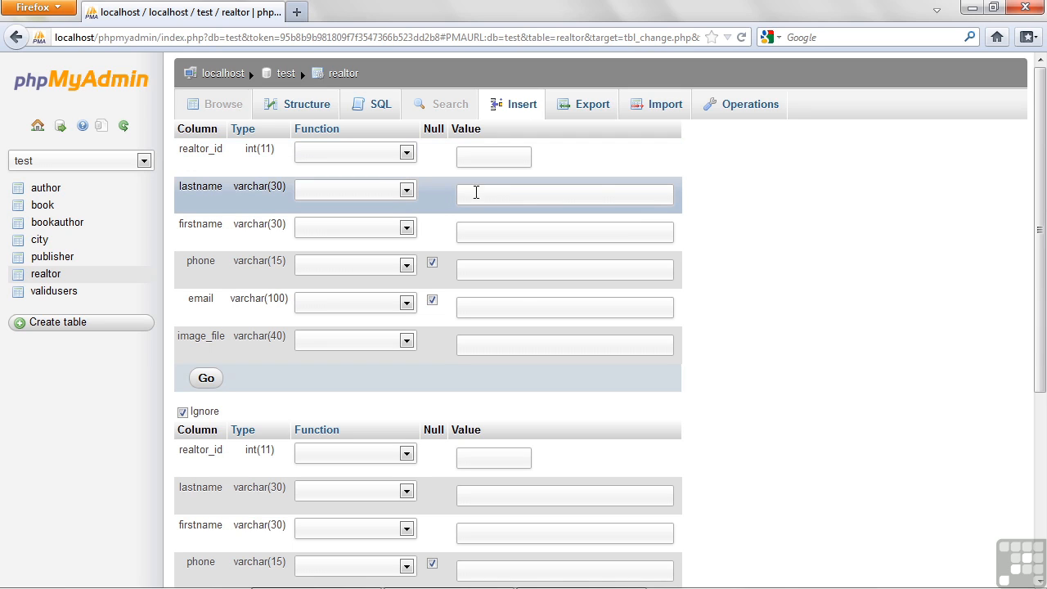
left_click(601, 202)
type("Way")
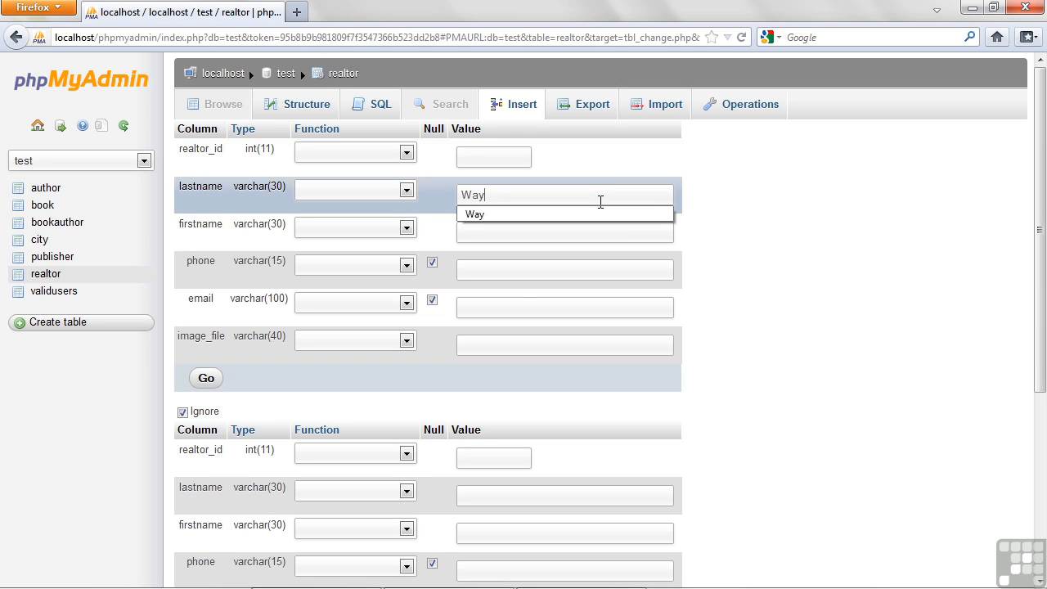
key("Tab")
type("Ld")
key("BackSpace")
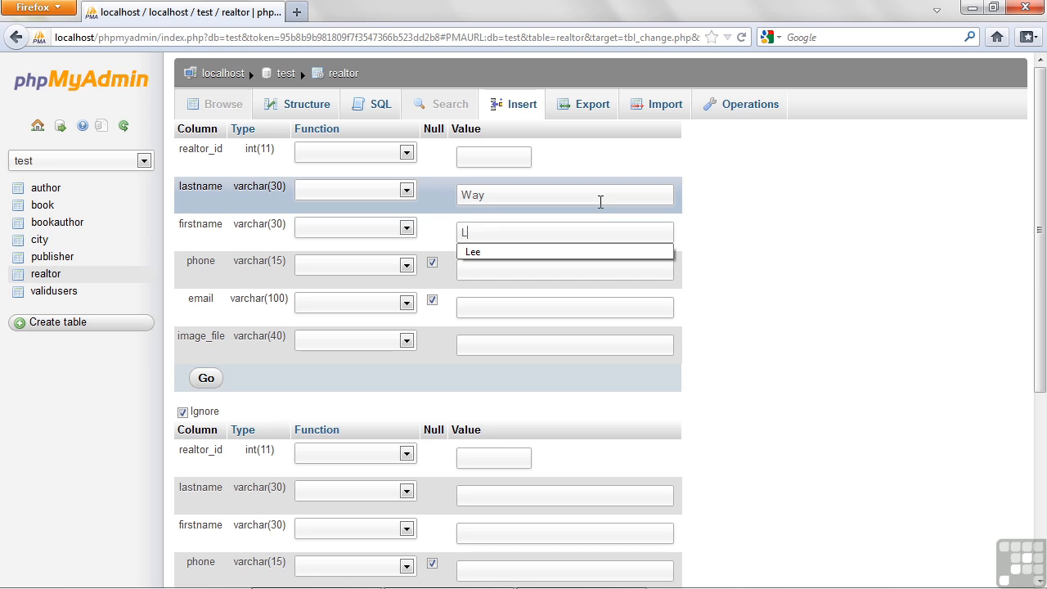
type("ee")
key("Tab")
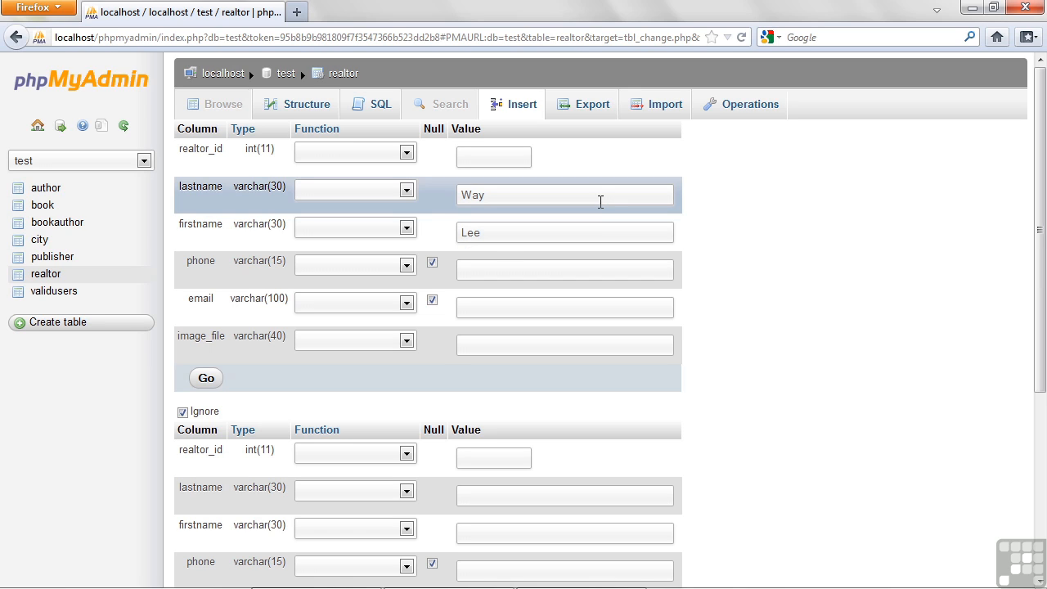
Step: Fill in the first record's phone number and e-mail address from the previously entered values
type("7")
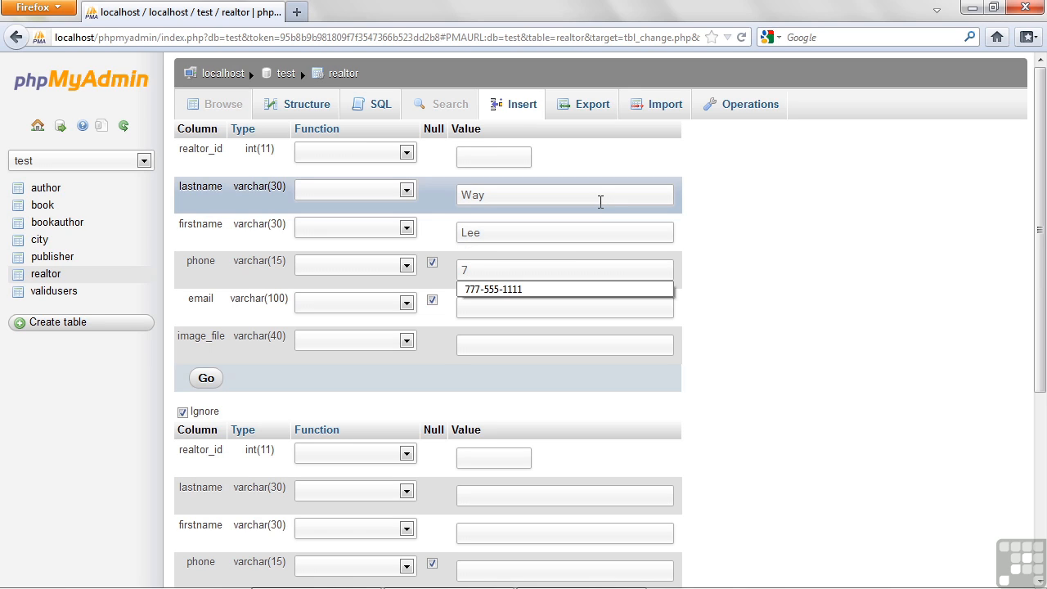
key("Down")
key("Return")
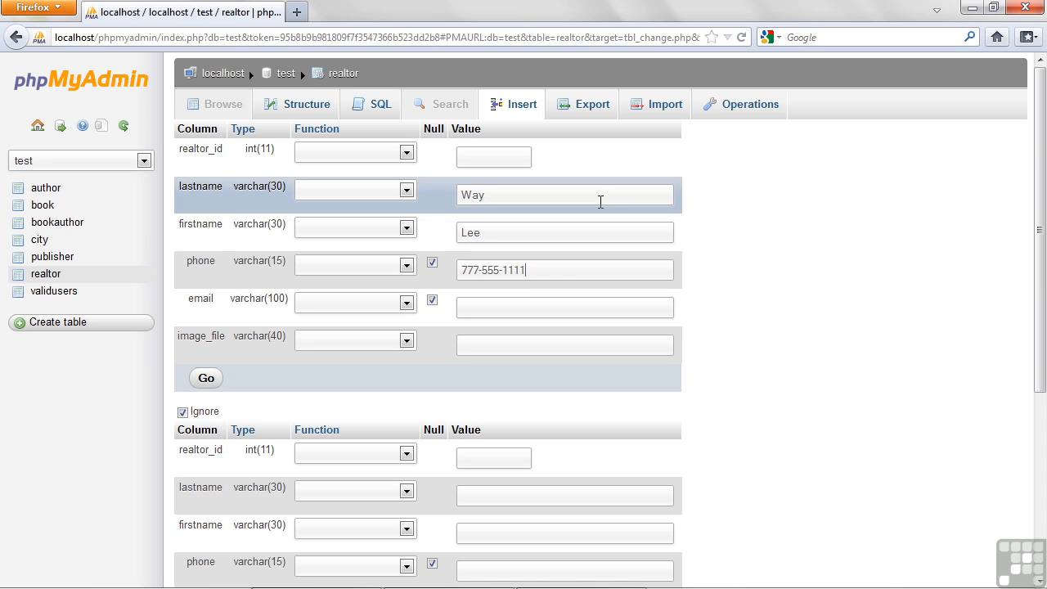
left_click(552, 316)
type("l")
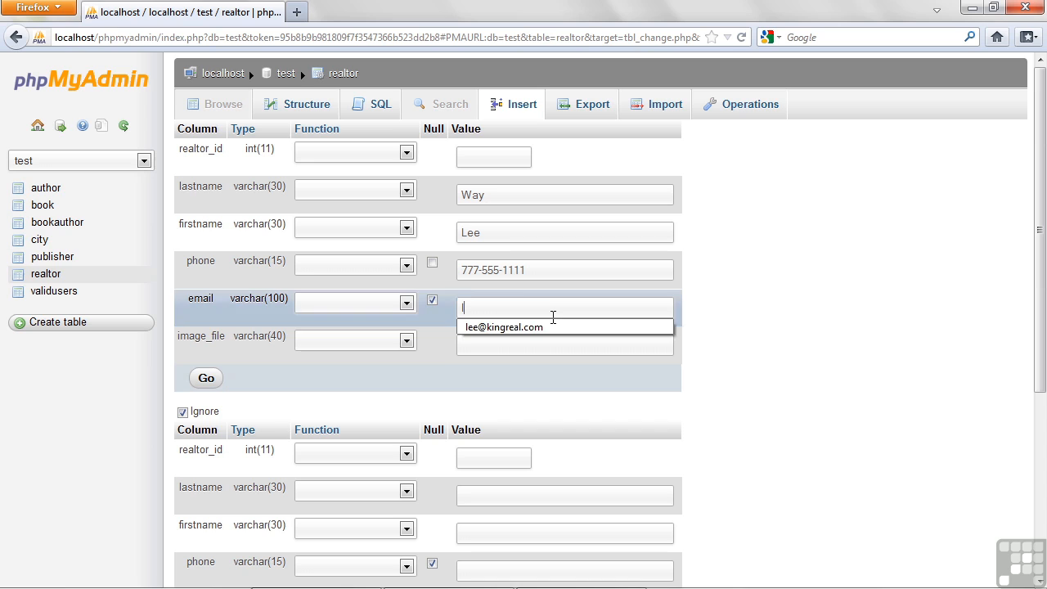
left_click(511, 326)
Step: Set the first record's image_file value to lee.jpg
left_click(512, 342)
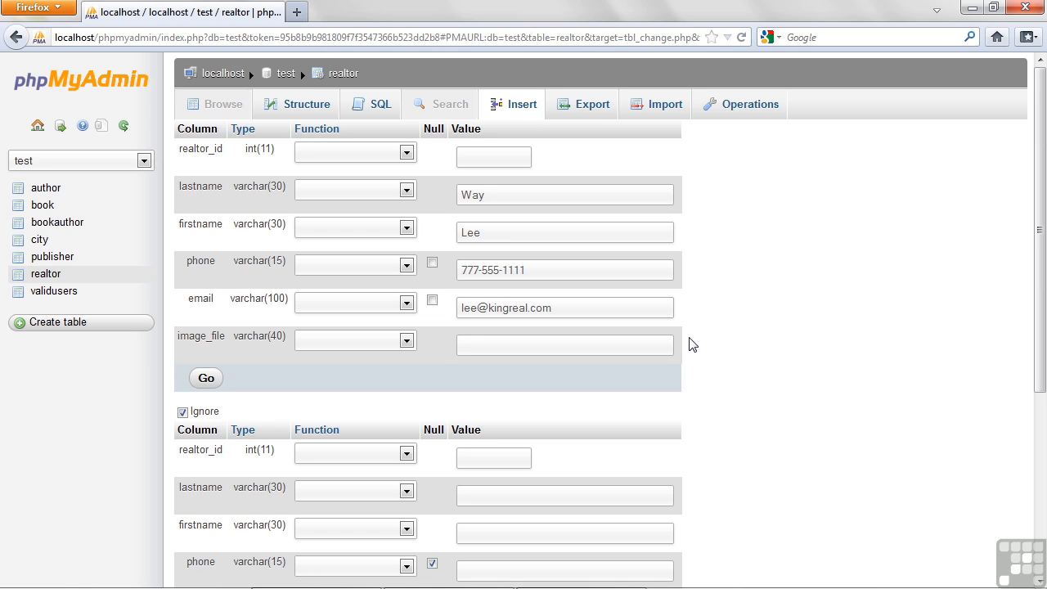
type("l")
key("Down")
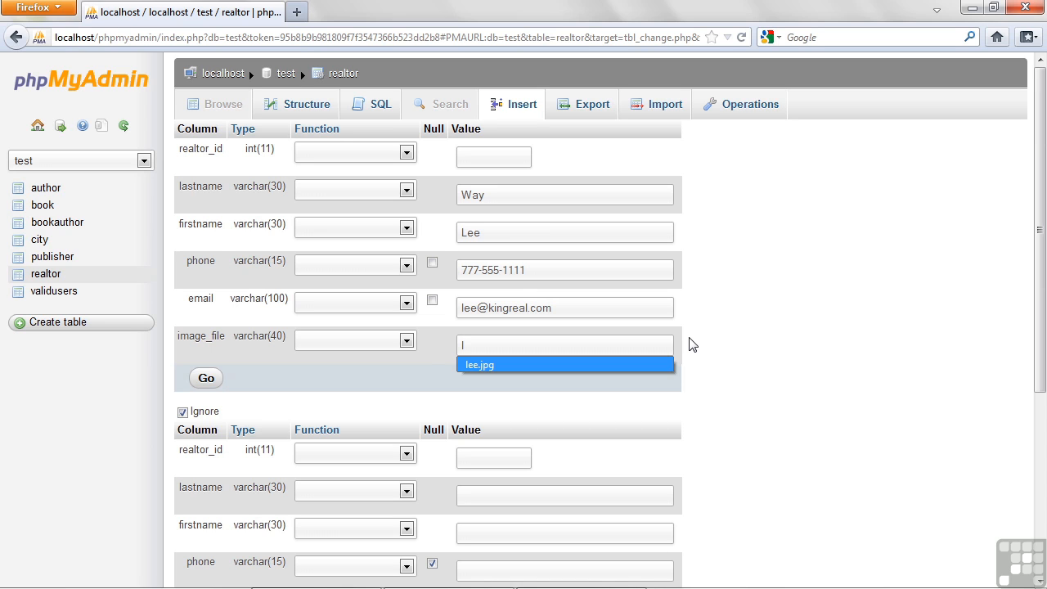
key("Return")
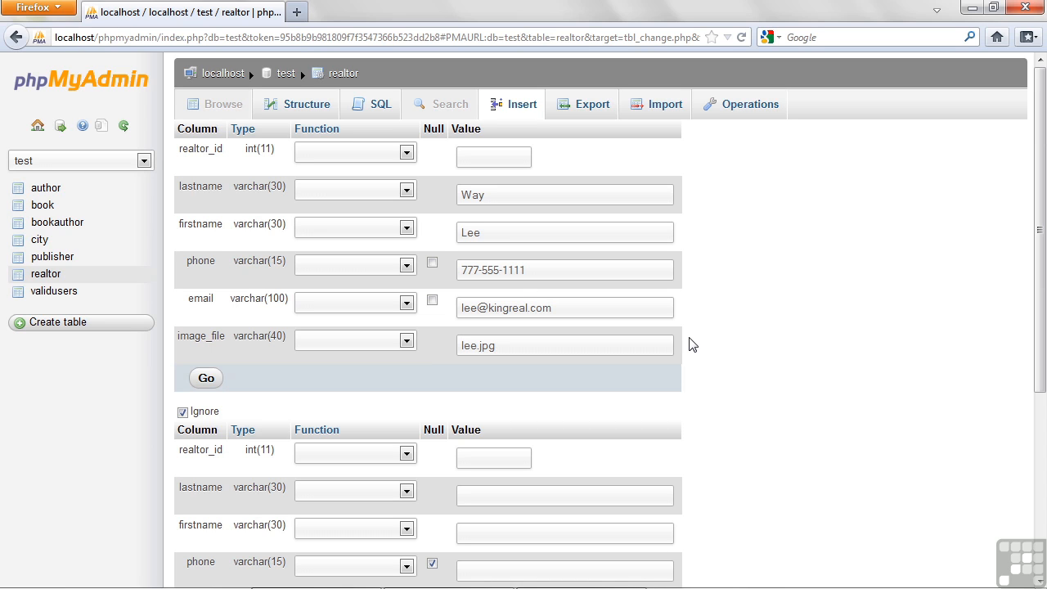
Step: Enter the second realtor's last name and first name in the second new record
scroll(751, 409, "down", 2)
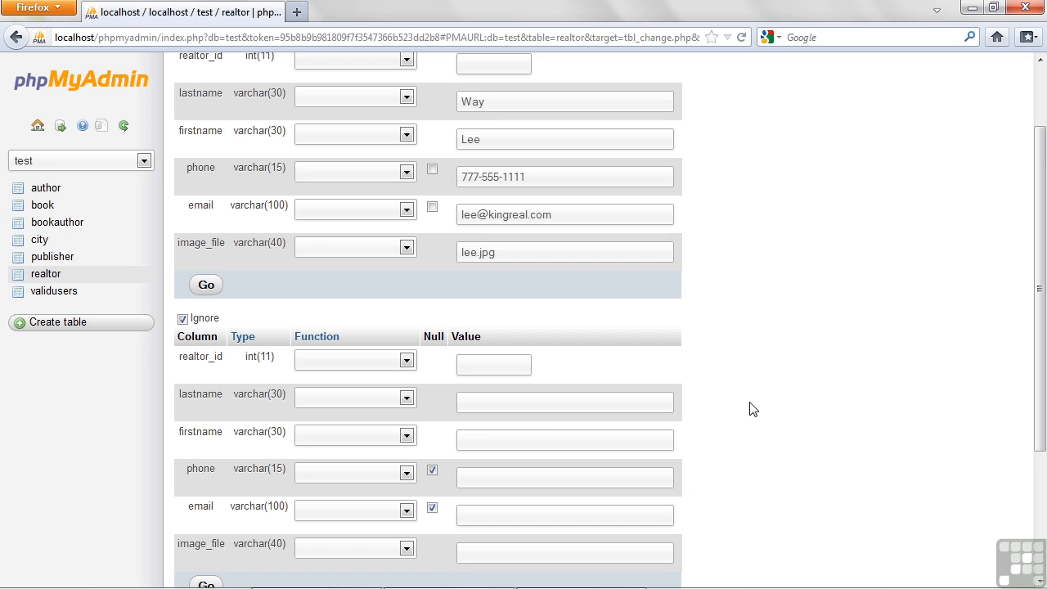
left_click(512, 407)
type("C")
left_click(504, 421)
left_click(498, 434)
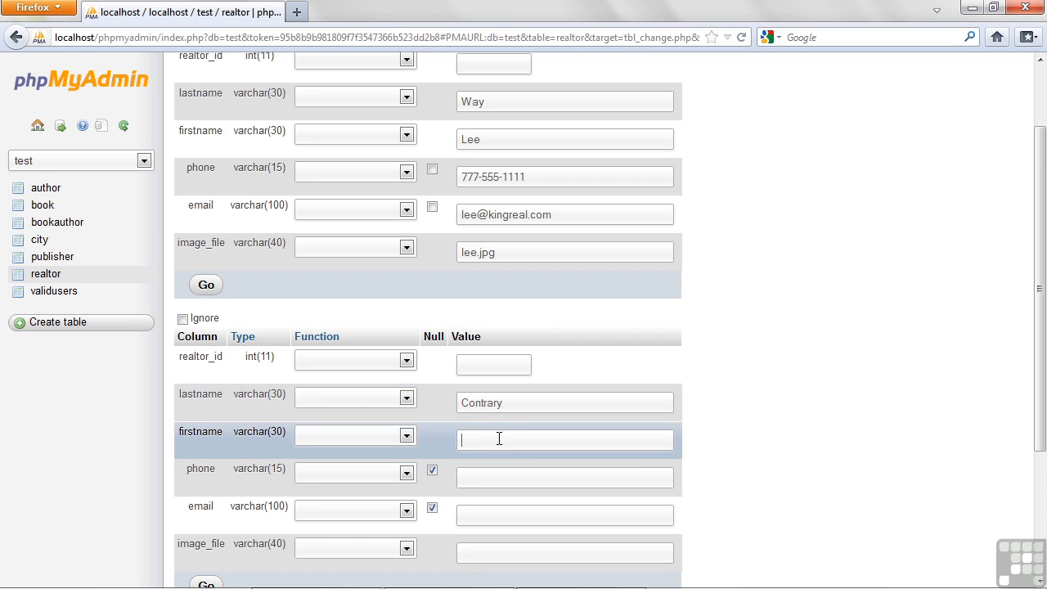
type("M")
left_click(520, 457)
Step: Fill in the second record's phone number and e-mail address from the previously entered values
scroll(710, 422, "down", 2)
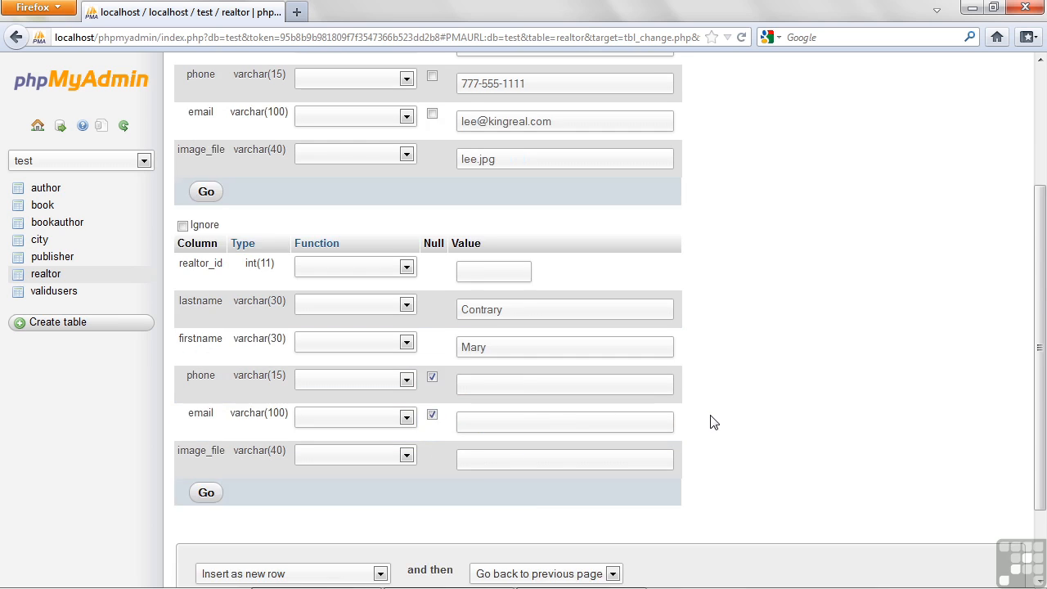
scroll(710, 423, "down", 2)
left_click(536, 288)
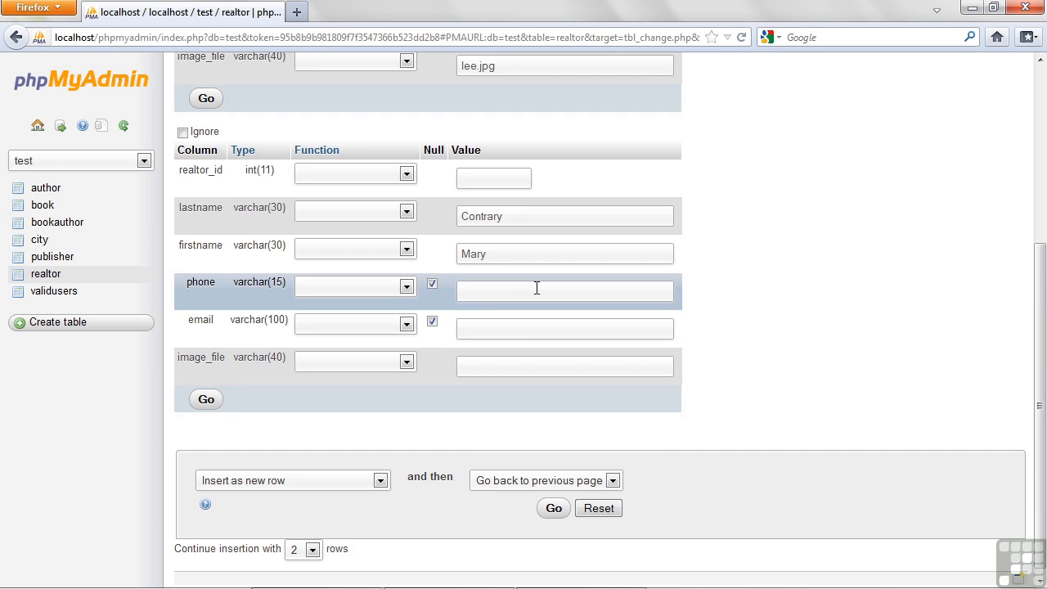
type("7")
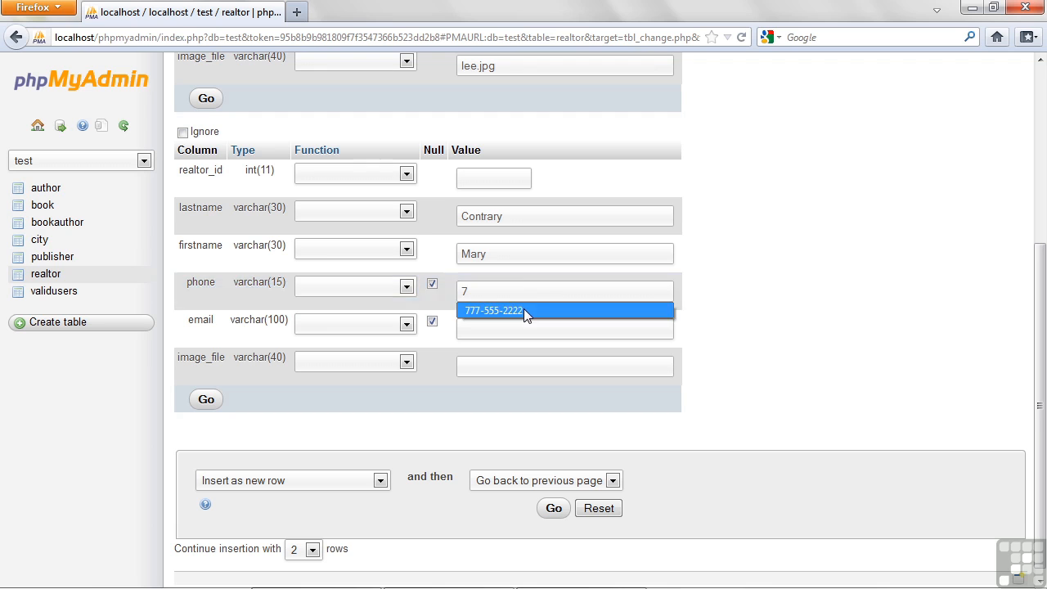
left_click(524, 310)
left_click(513, 325)
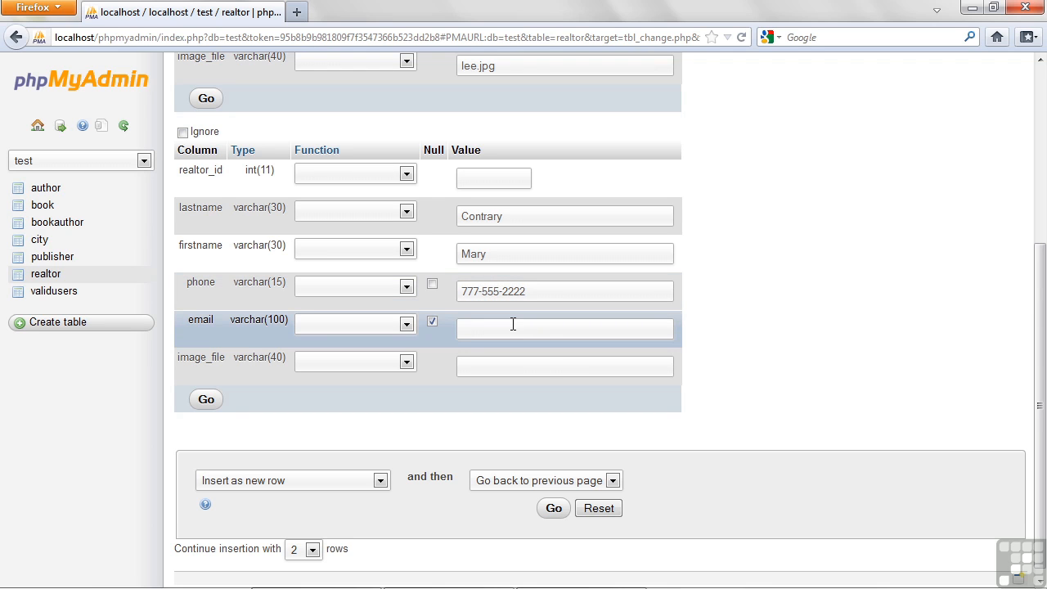
type("m")
left_click(510, 348)
Step: Set the second record's image_file value to mary.jpg
left_click(504, 366)
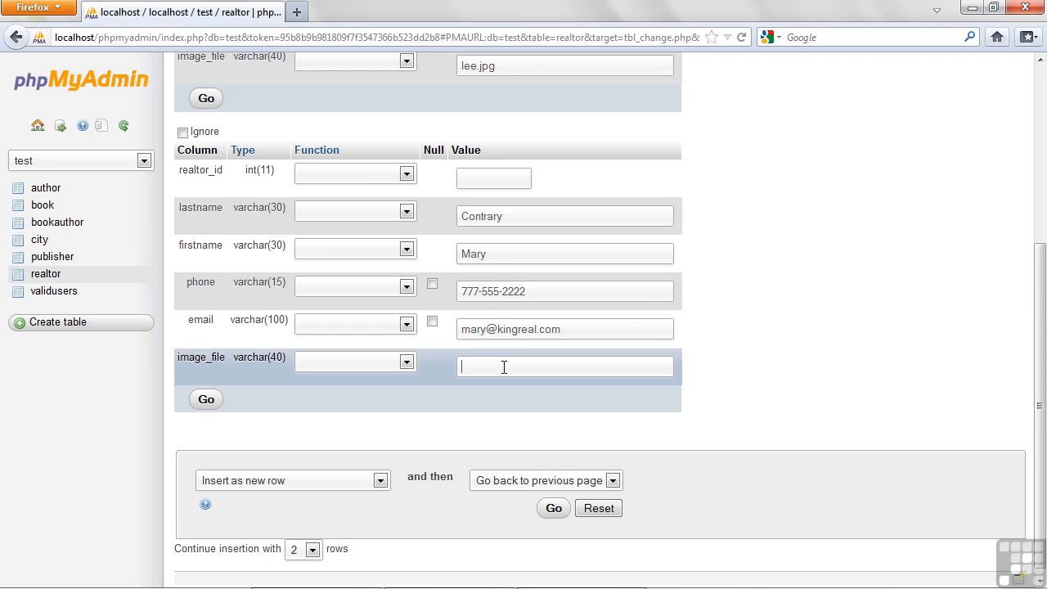
type("m")
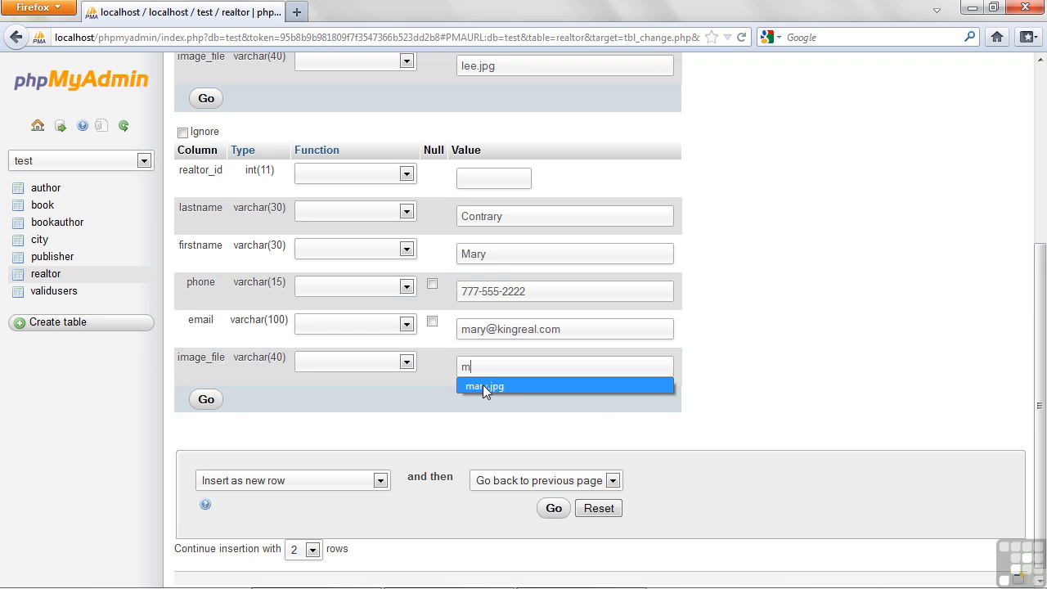
left_click(482, 385)
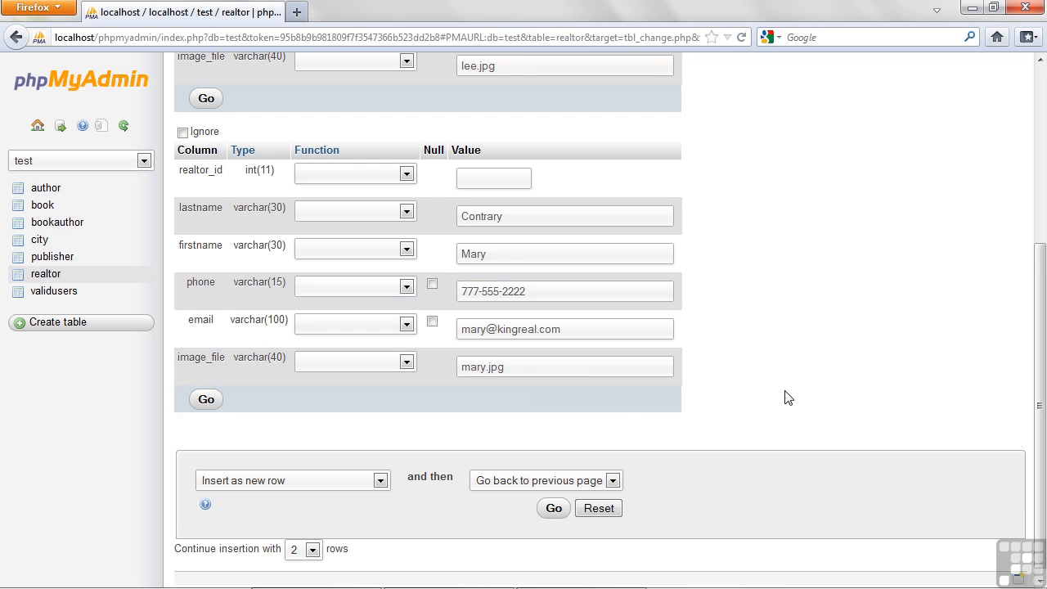
Step: Review the values of both new realtor records and submit them to the table
scroll(788, 397, "up", 2)
scroll(788, 396, "up", 2)
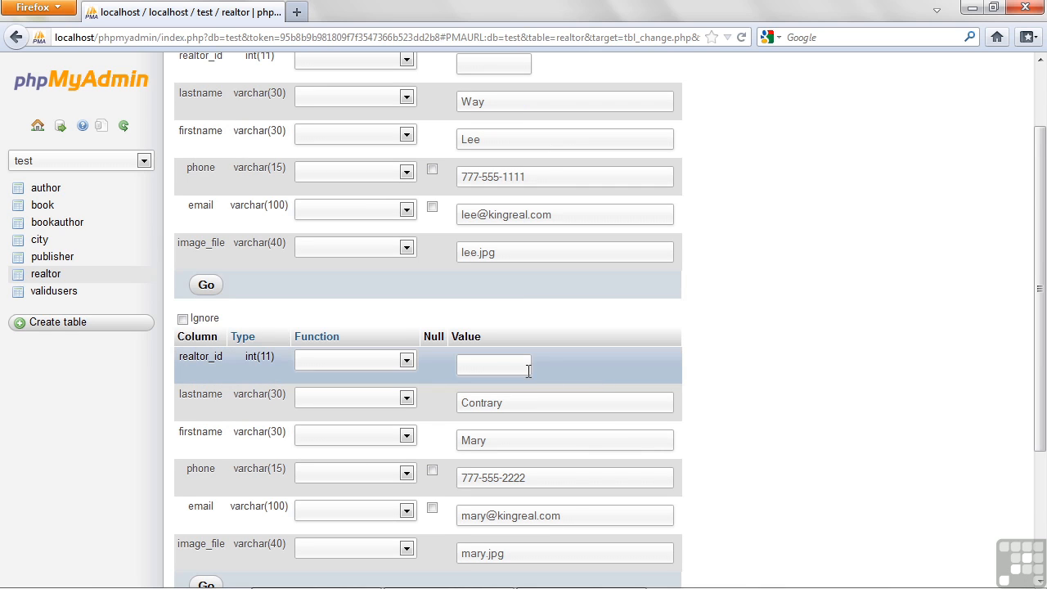
scroll(739, 373, "down", 4)
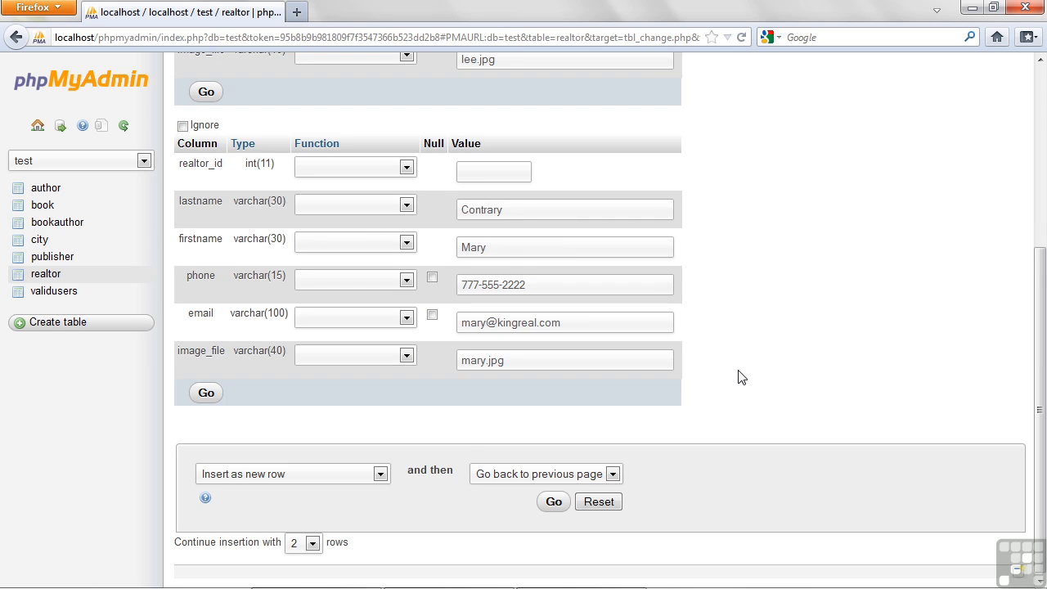
left_click(204, 398)
Step: Examine the realtor_id values in the generated INSERT query and browse the realtor table's records
scroll(290, 251, "down", 2)
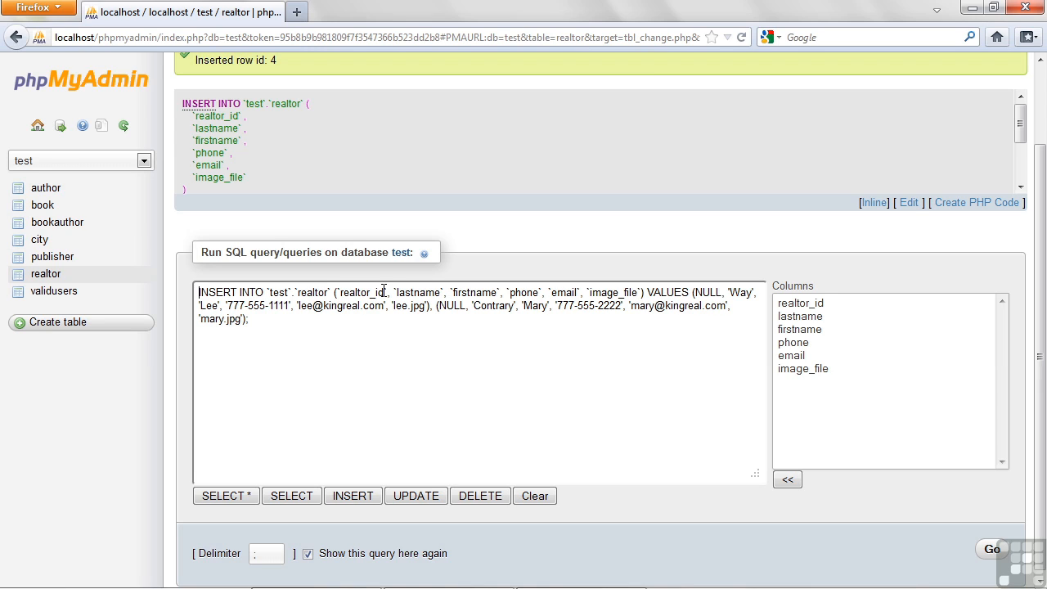
double_click(700, 292)
double_click(450, 307)
scroll(413, 174, "up", 2)
left_click(229, 108)
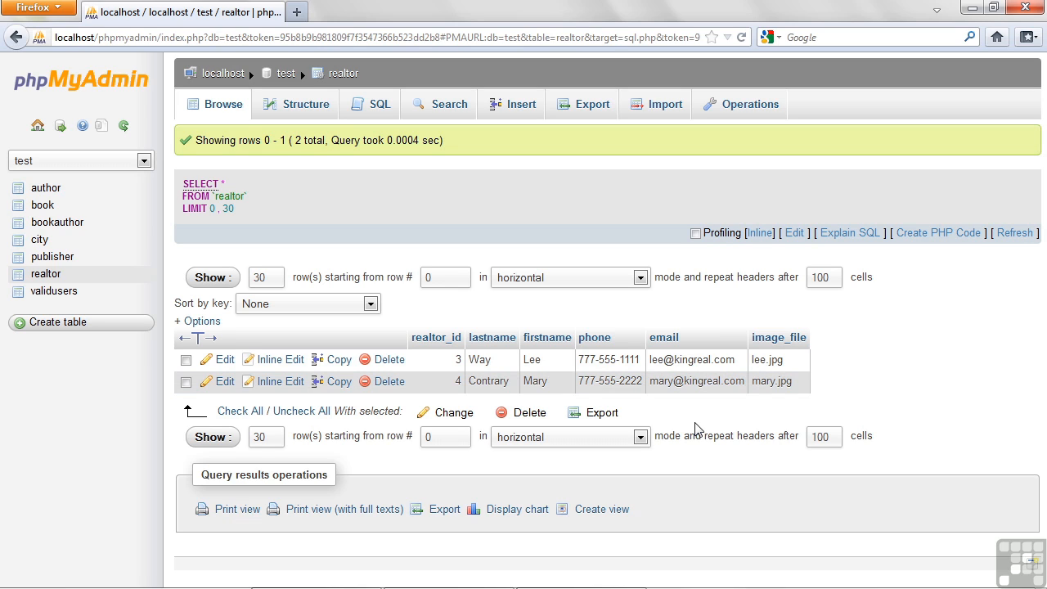
Step: Edit the first realtor record so its phone number ends in 22, and save the change
left_click(225, 364)
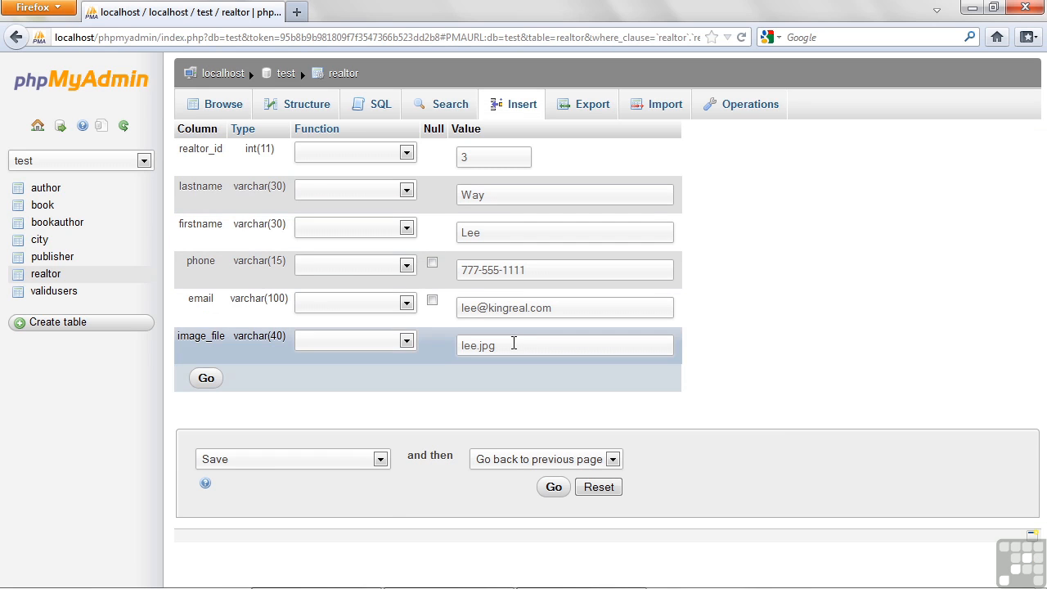
left_click(535, 273)
key("BackSpace")
key("BackSpace")
type("22")
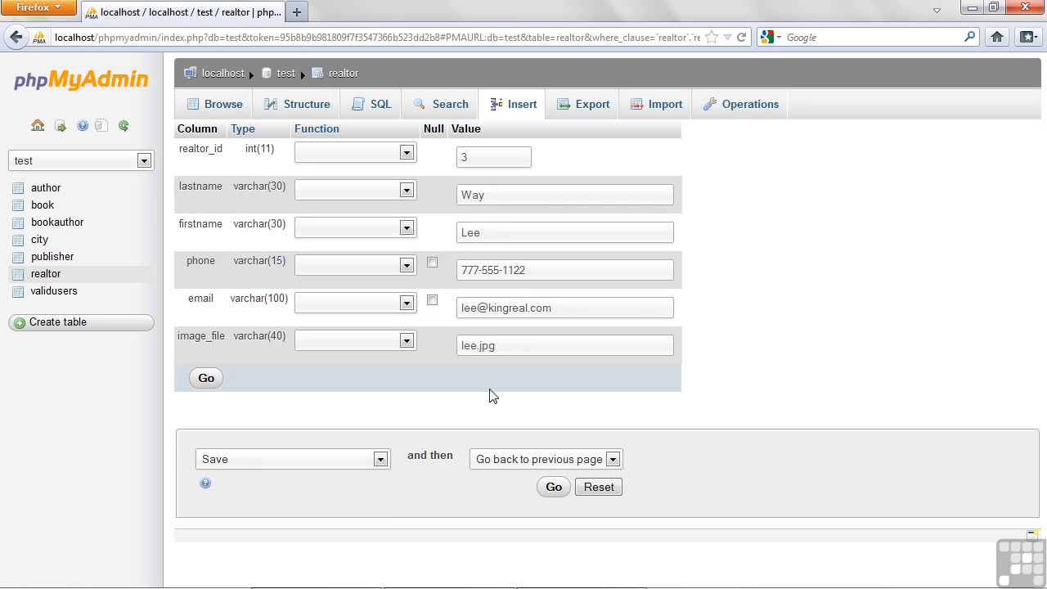
left_click(553, 486)
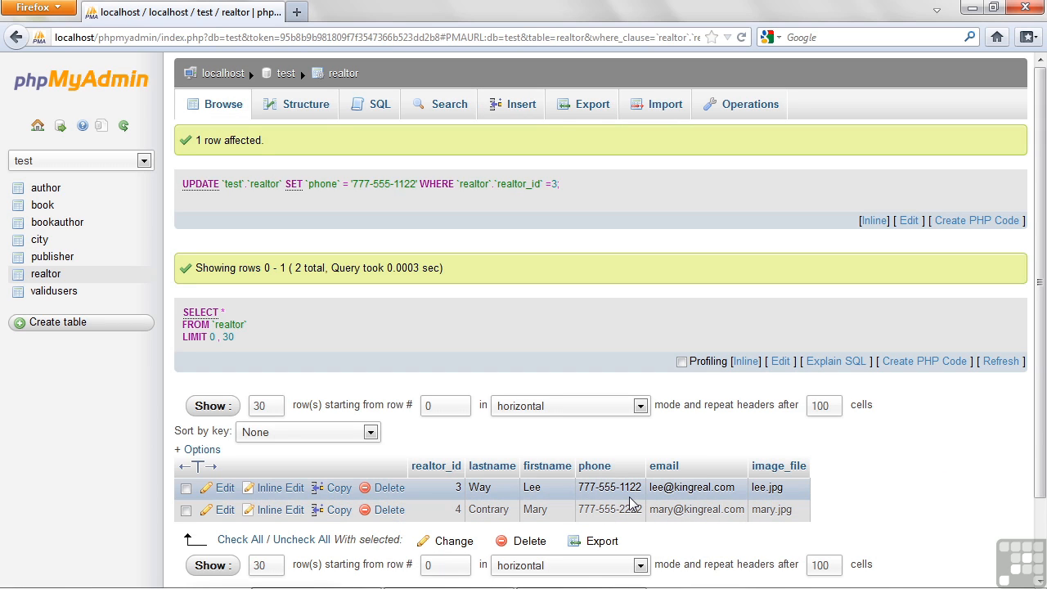
Step: Edit the first realtor record inline so its phone number ends in 11, and save the row
left_click(270, 488)
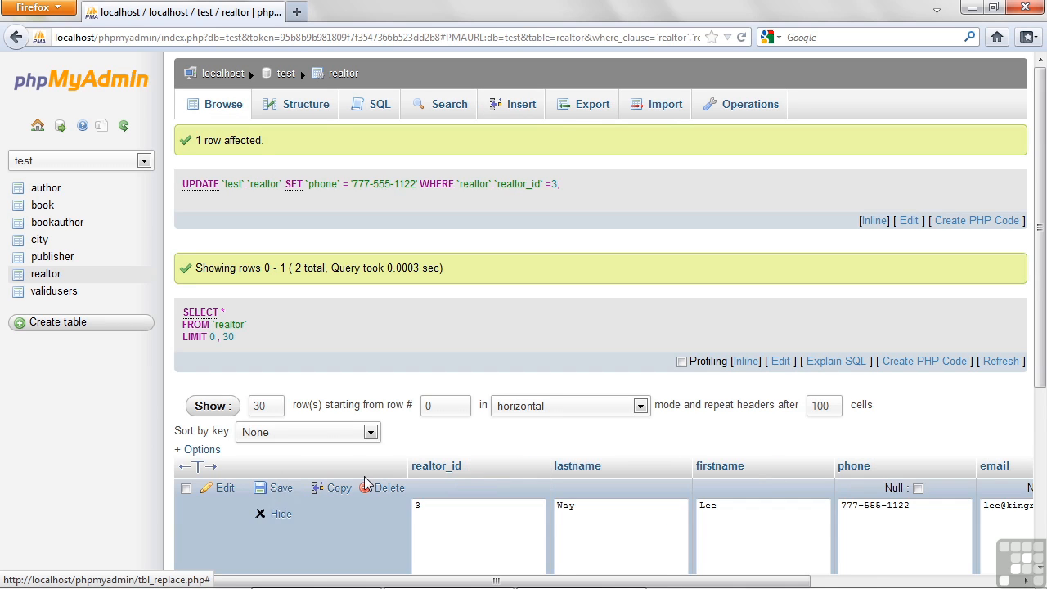
scroll(479, 458, "down", 3)
left_click_drag(540, 582, 695, 583)
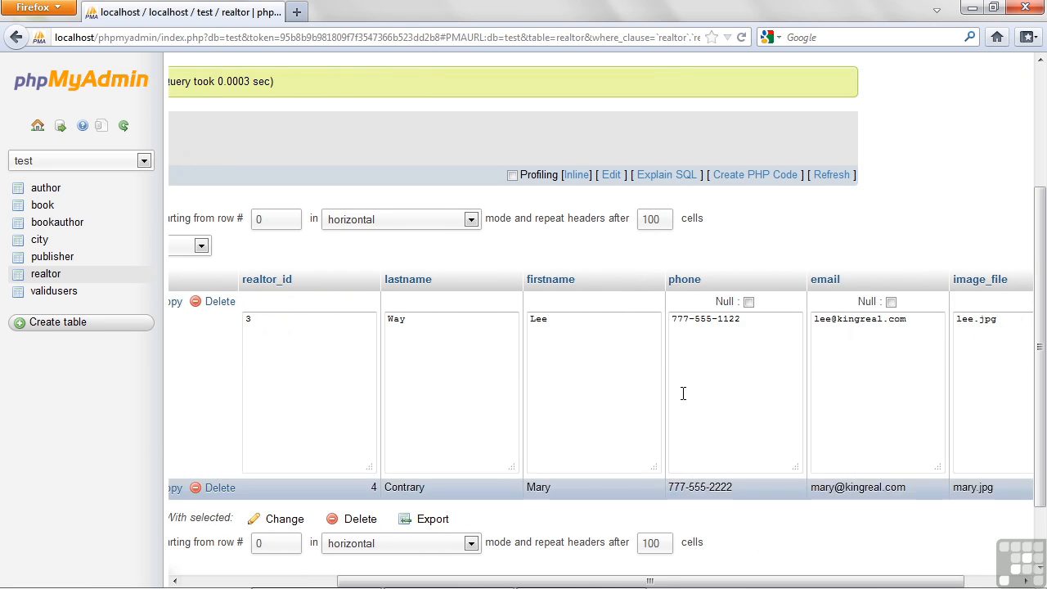
left_click(743, 319)
key("BackSpace")
key("BackSpace")
type("11")
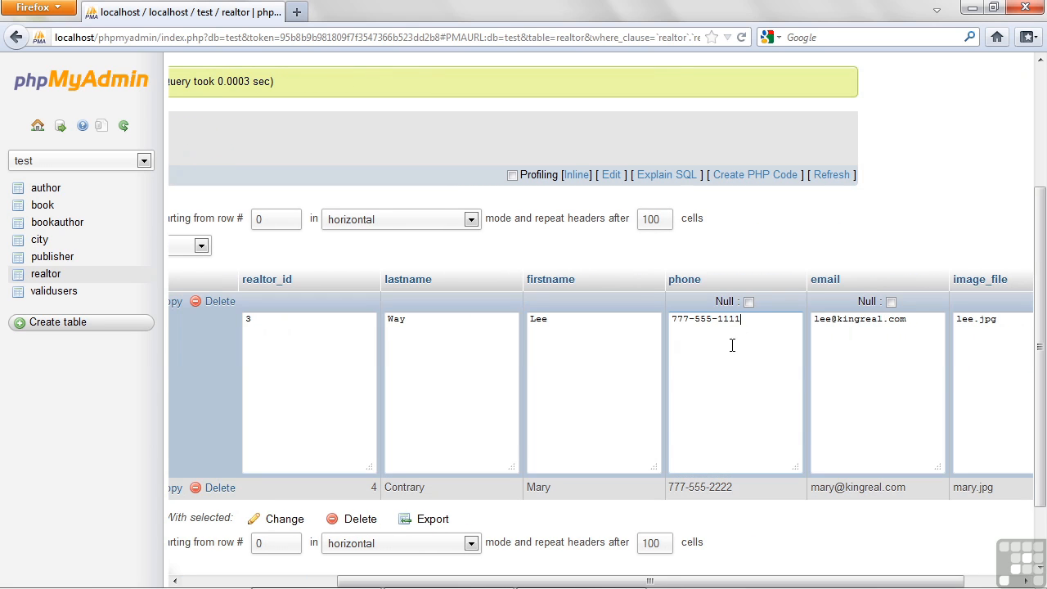
left_click_drag(545, 581, 297, 580)
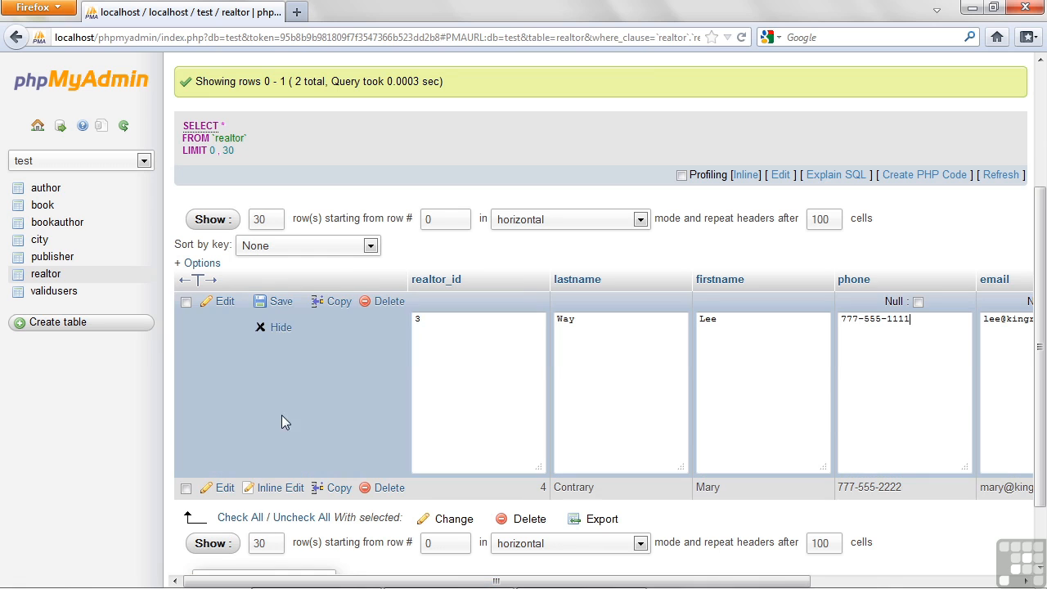
left_click(277, 302)
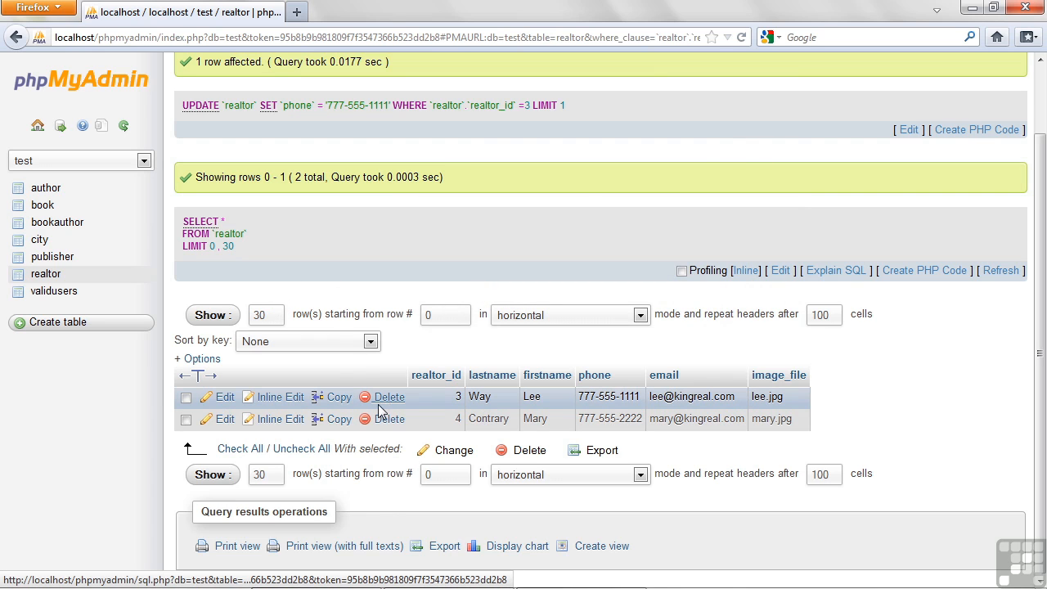
Step: Select both realtor records with their checkboxes, and deselect them again
left_click(186, 398)
left_click(186, 420)
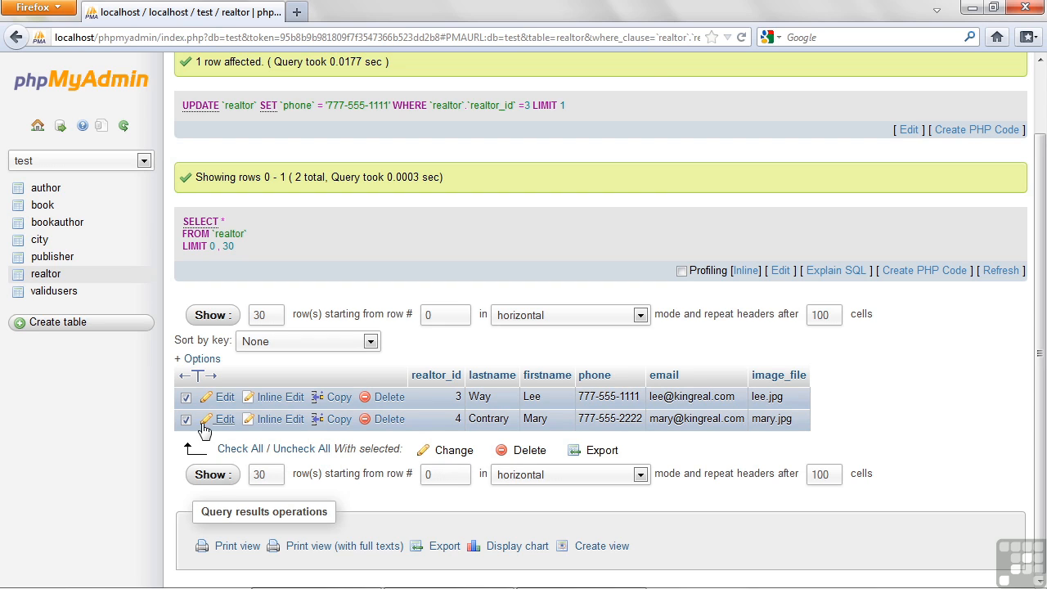
left_click(186, 397)
left_click(186, 419)
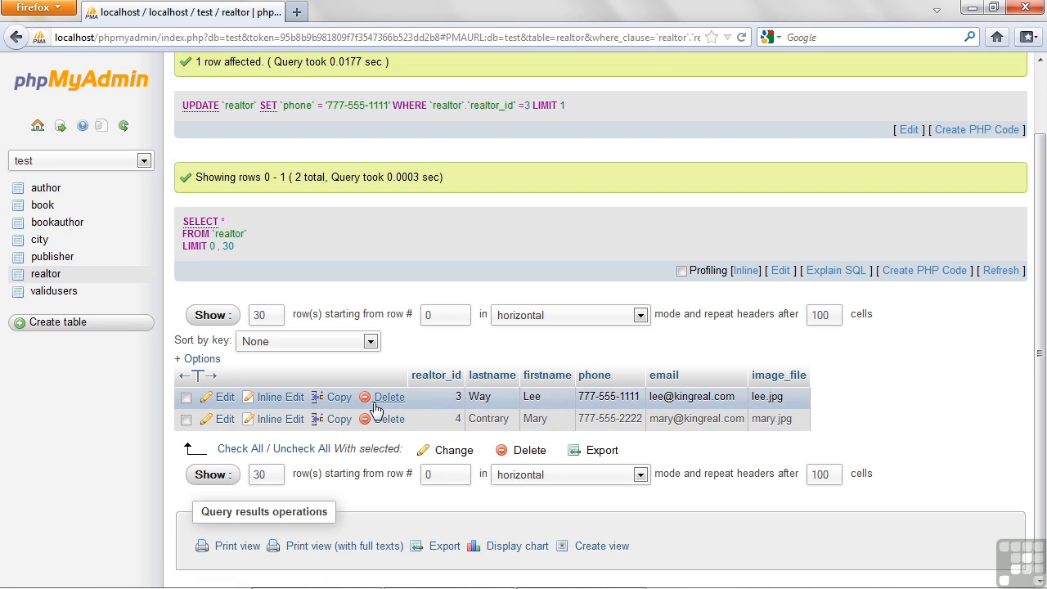
Step: Open a copy of the second realtor record in the insert form, and return to browsing the table without inserting it
left_click(341, 420)
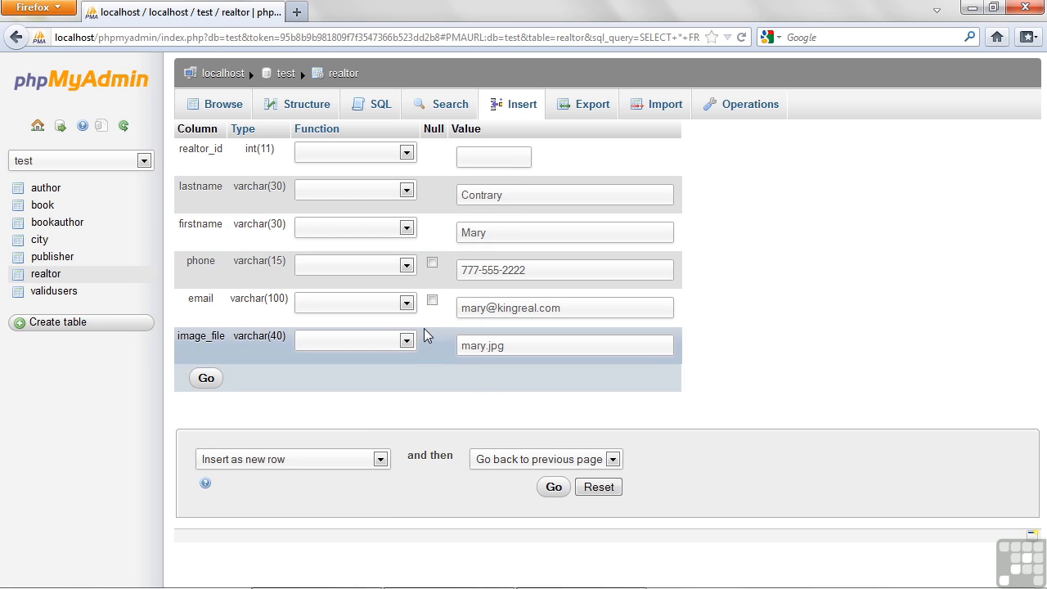
left_click(233, 106)
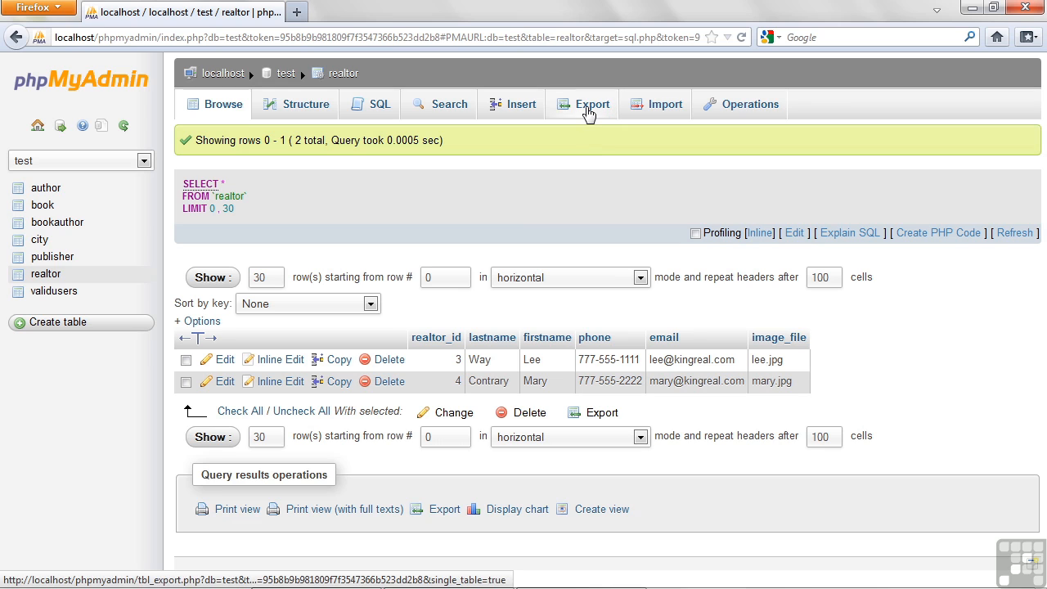
Step: Set up a custom export of the realtor table with realtor as the file name template
left_click(588, 114)
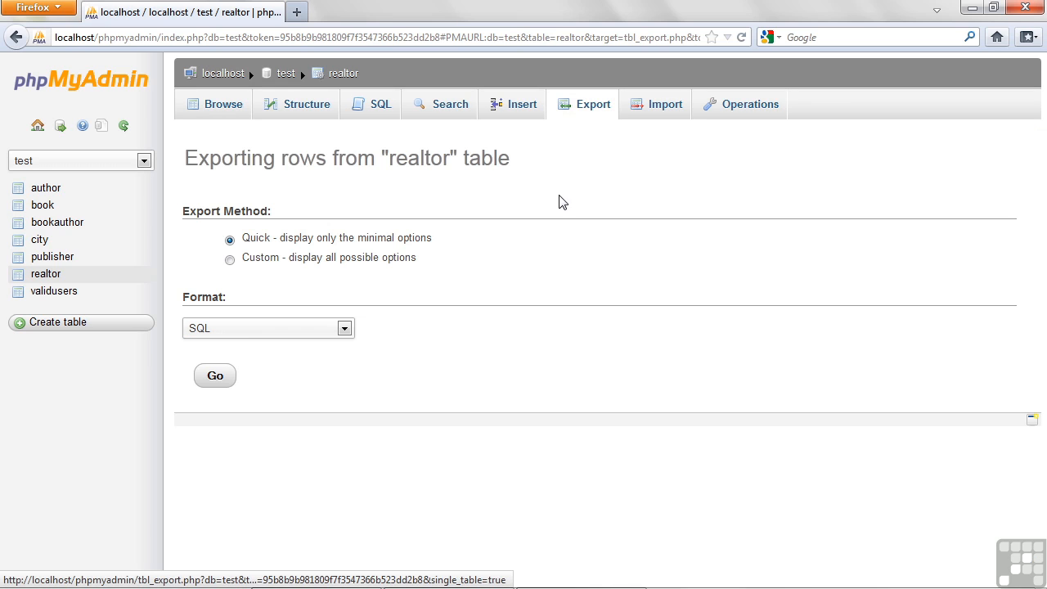
left_click(231, 260)
scroll(537, 344, "down", 2)
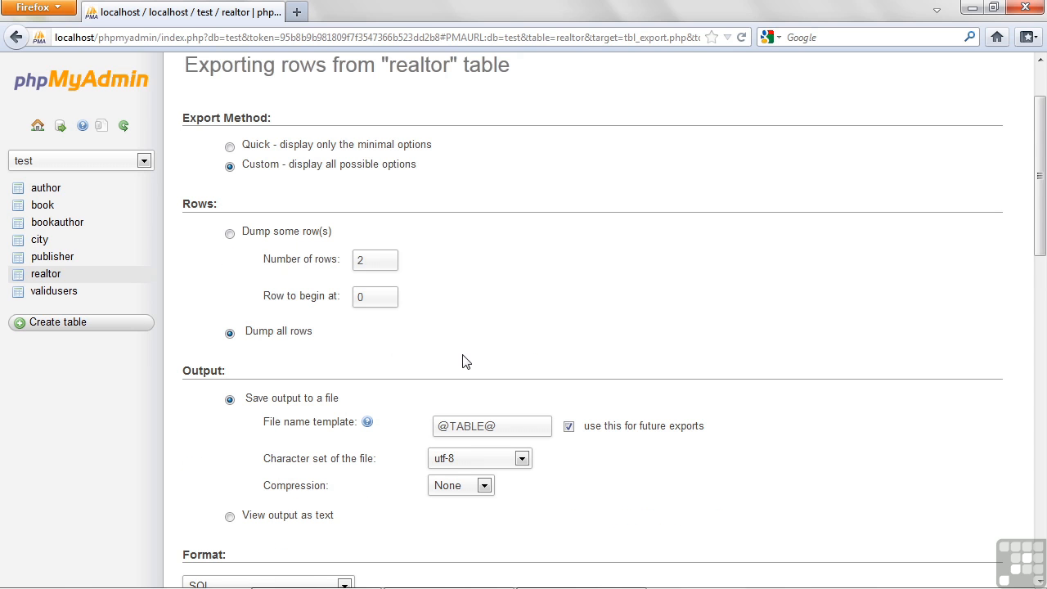
scroll(573, 347, "down", 2)
scroll(699, 408, "down", 2)
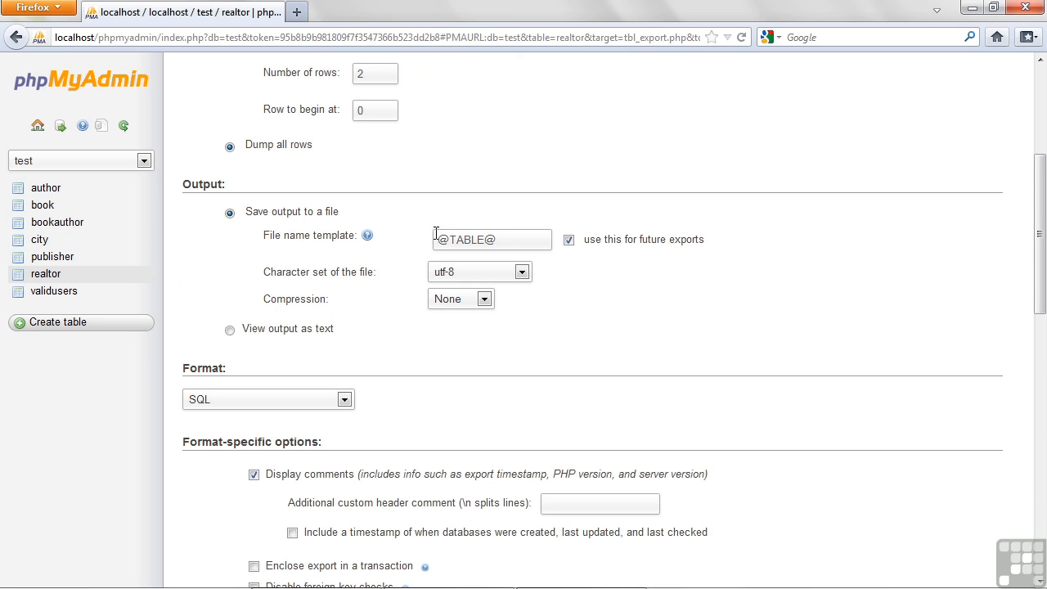
left_click_drag(509, 242, 413, 240)
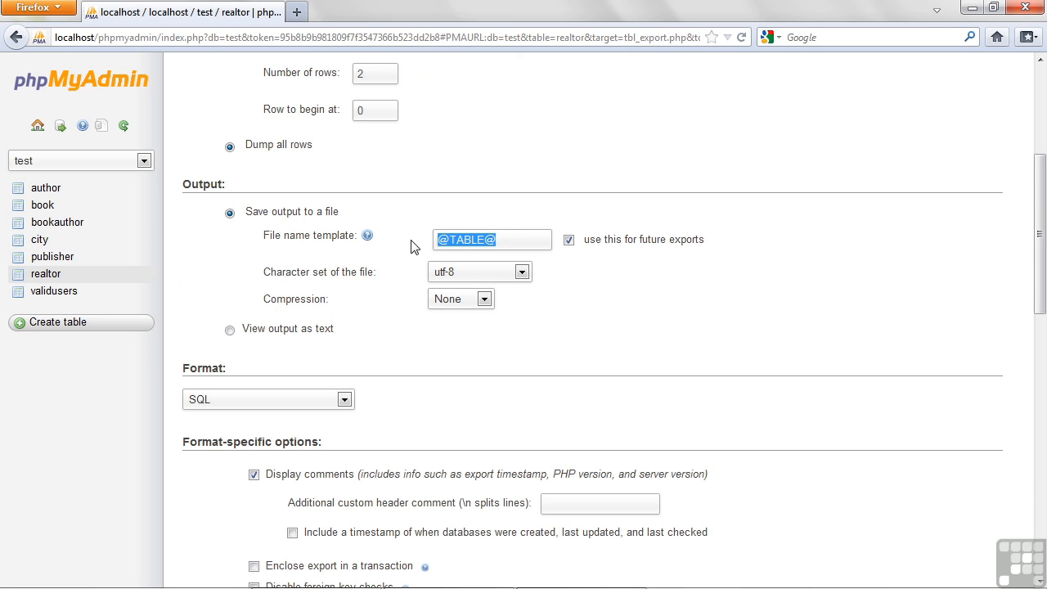
type("realtor")
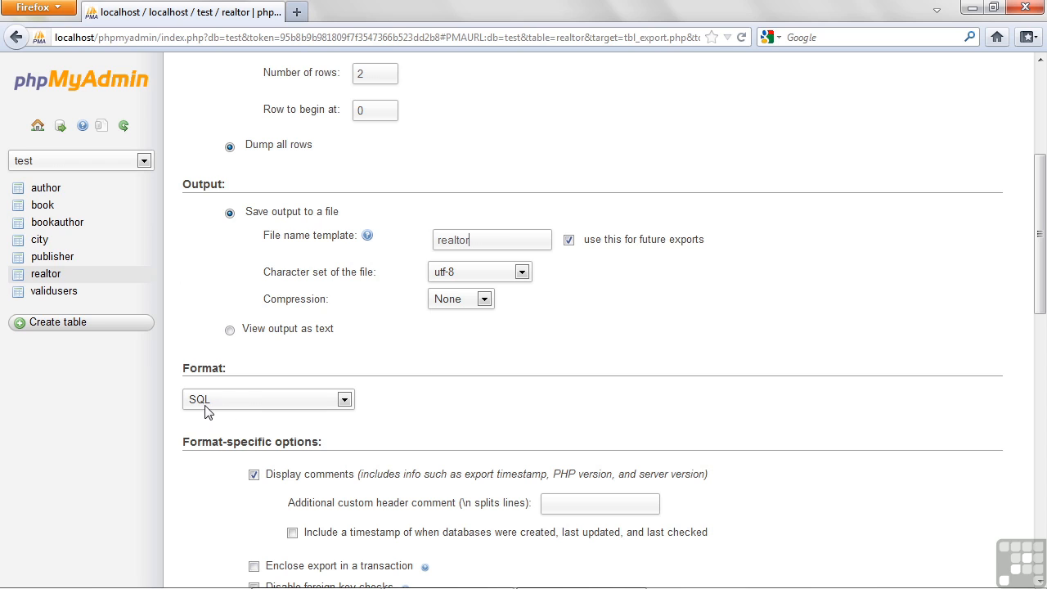
Step: Keep SQL as the export format, include the DROP TABLE statement, and exclude the CREATE PROCEDURE / FUNCTION / EVENT statement
left_click(345, 400)
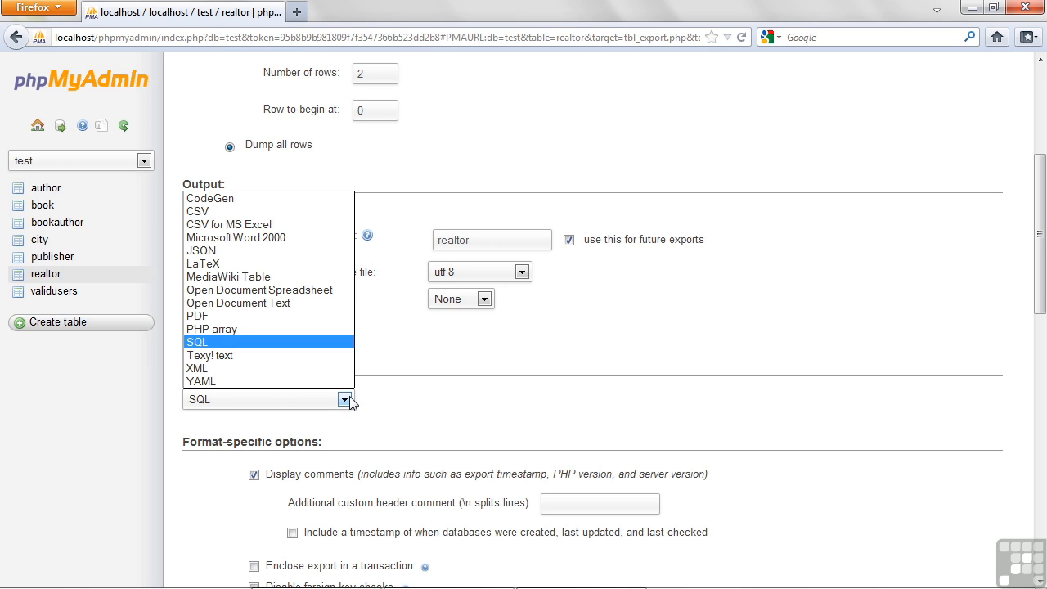
left_click(409, 365)
scroll(453, 390, "down", 2)
scroll(467, 391, "down", 2)
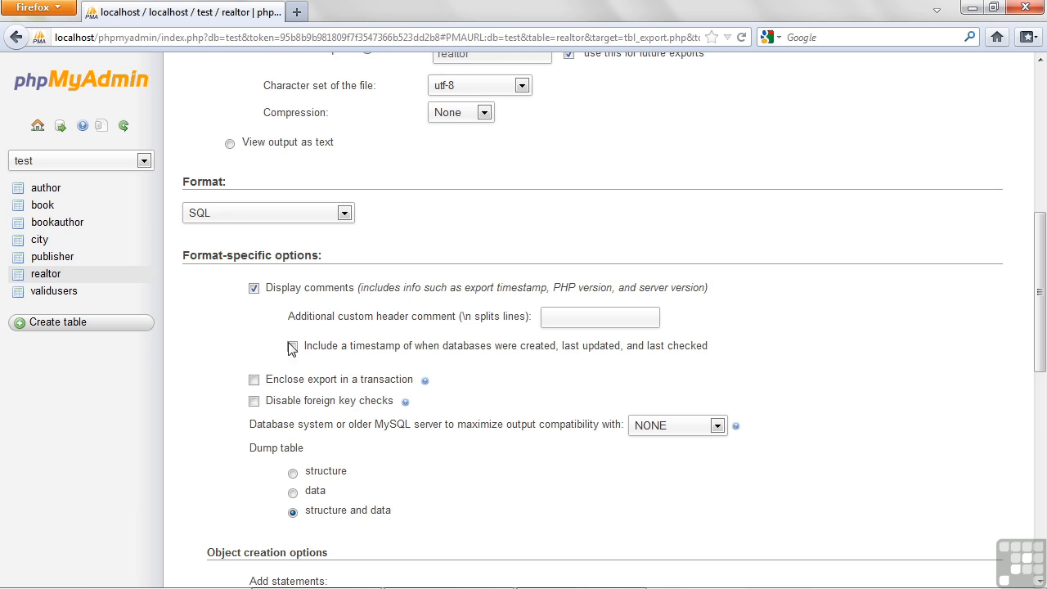
scroll(457, 401, "down", 2)
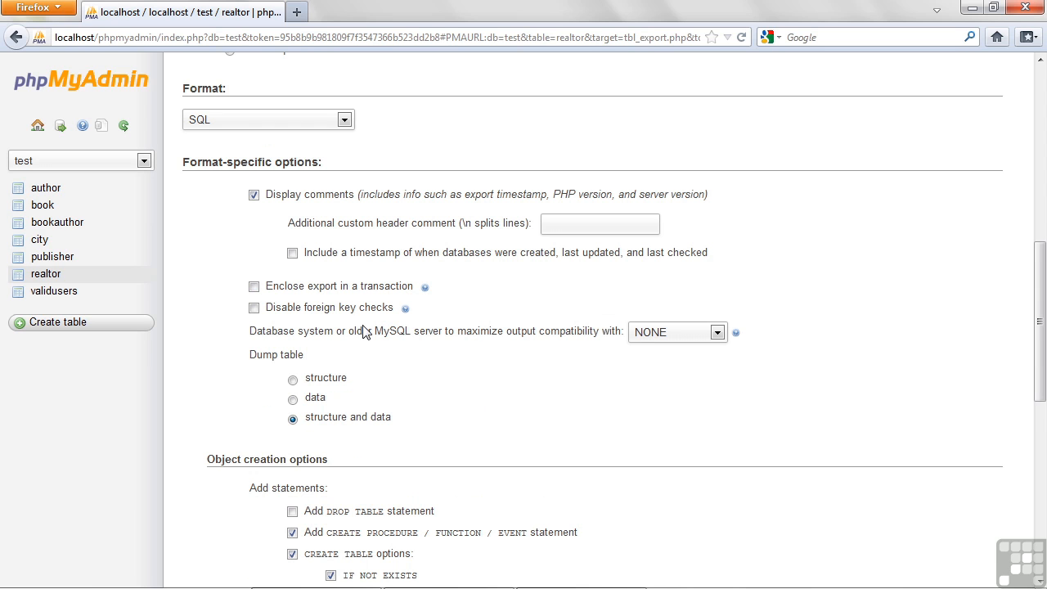
scroll(431, 386, "down", 2)
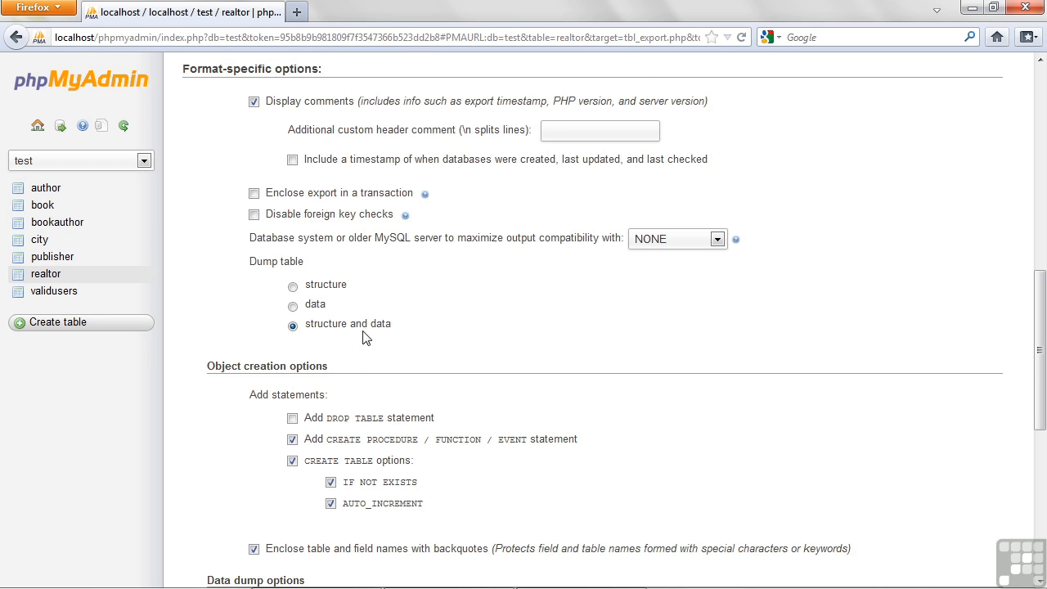
scroll(499, 350, "down", 2)
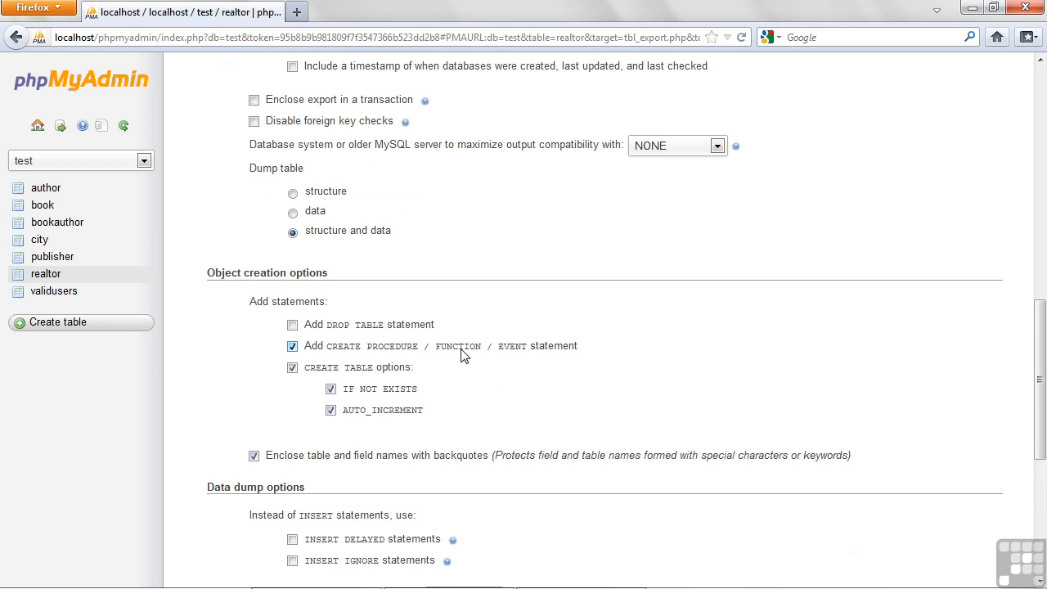
left_click(293, 325)
left_click(292, 346)
Step: Turn off backquotes around table and field names, and run the export, saving the realtor.sql file
scroll(608, 355, "down", 2)
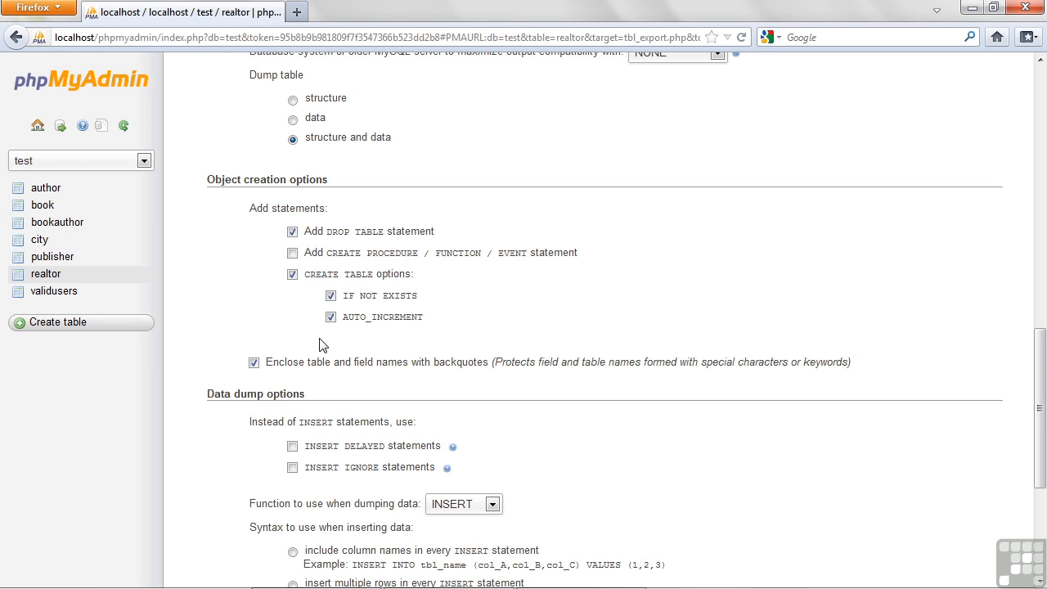
scroll(441, 394, "down", 2)
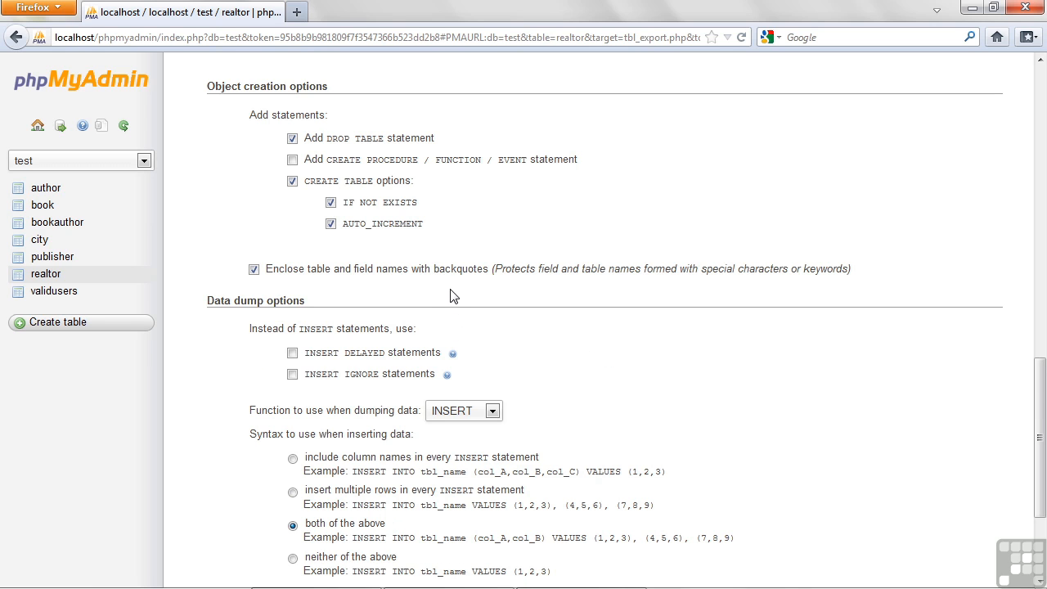
left_click(255, 270)
scroll(490, 304, "down", 2)
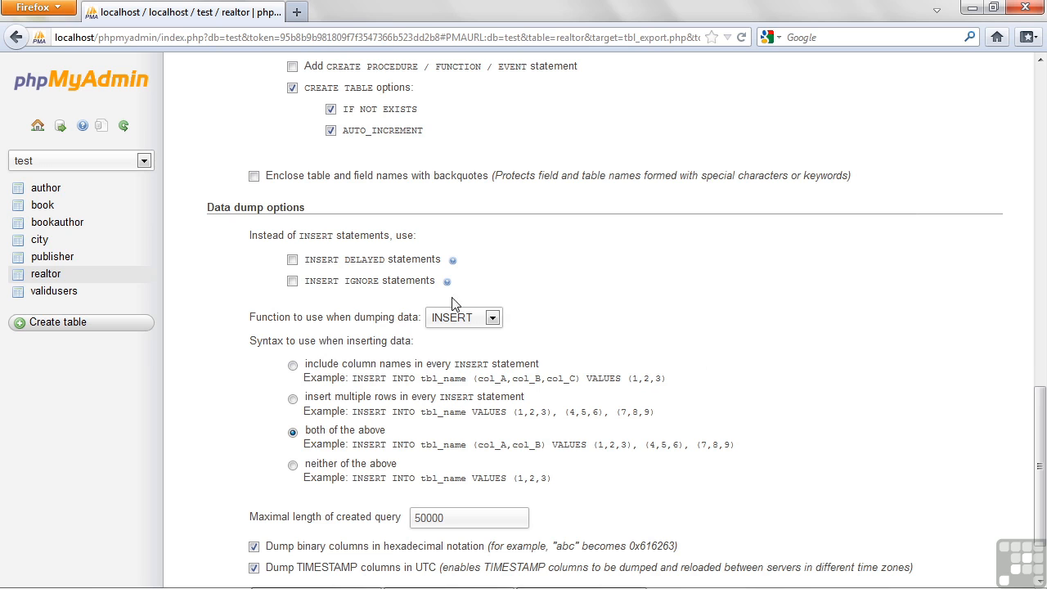
scroll(253, 390, "down", 2)
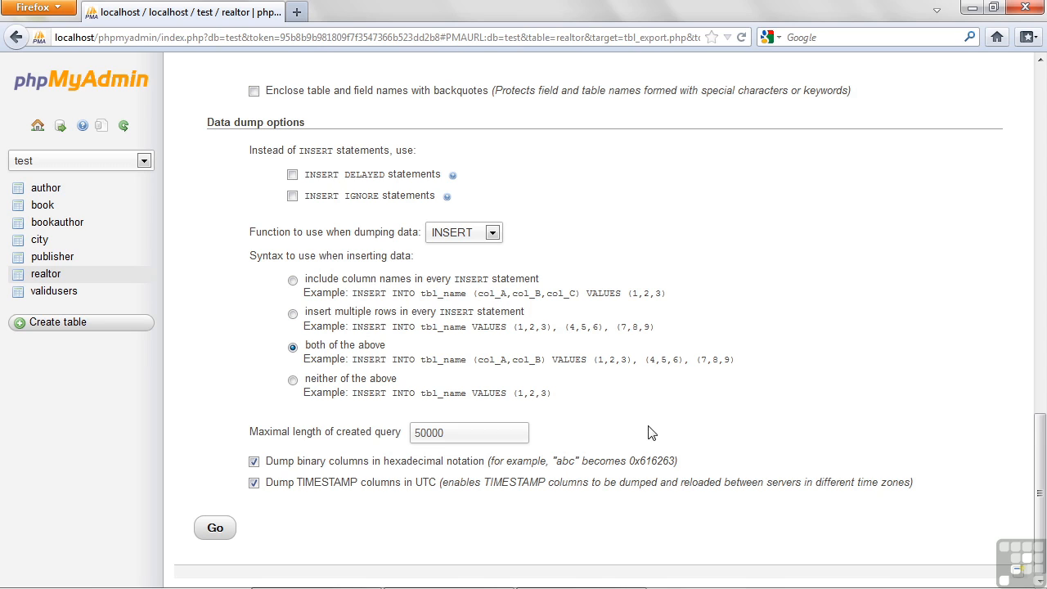
left_click(215, 528)
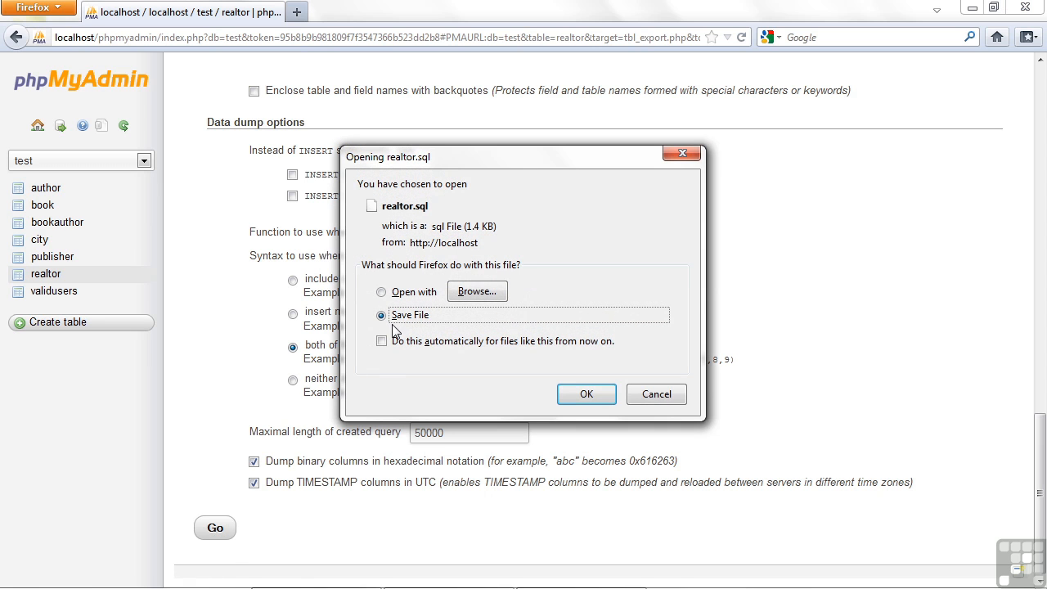
left_click(587, 395)
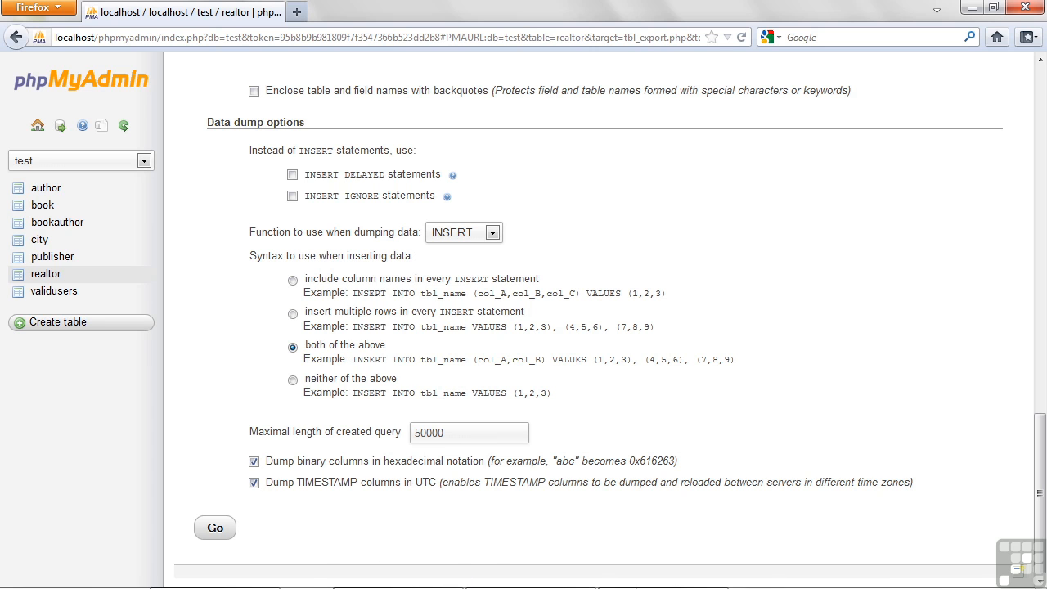
Step: Open the exported realtor(1).sql file from the Downloads folder in TextPad
mouse_move(635, 587)
left_click(255, 580)
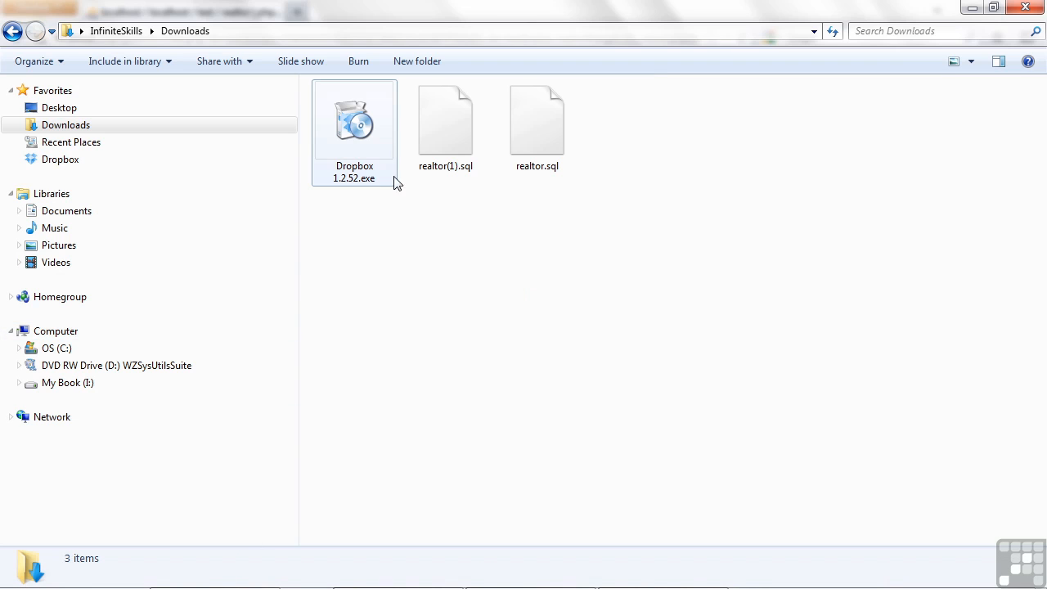
right_click(463, 141)
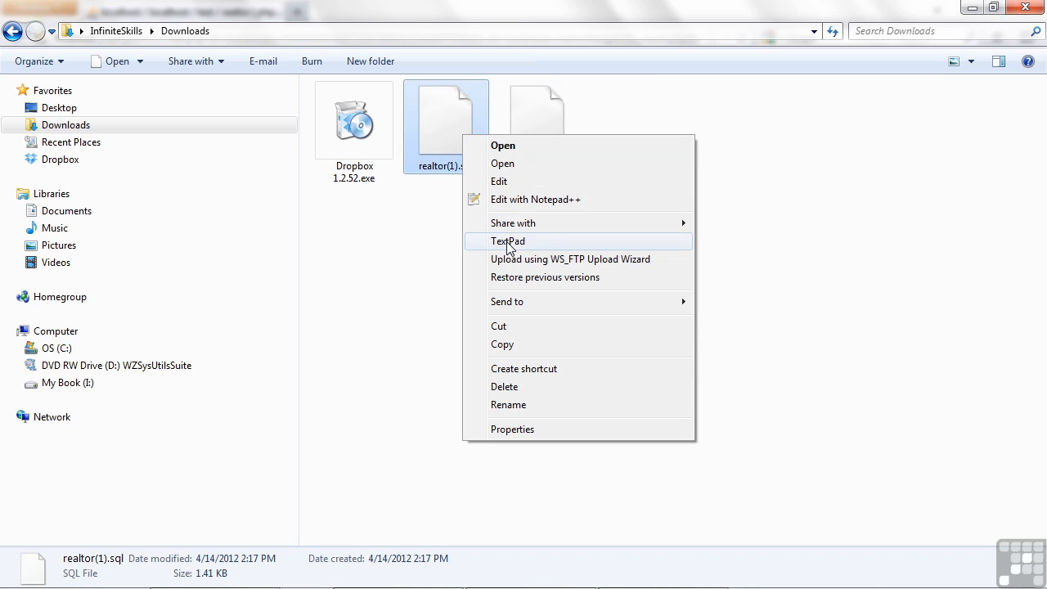
left_click(508, 241)
left_click(606, 181)
left_click(548, 444)
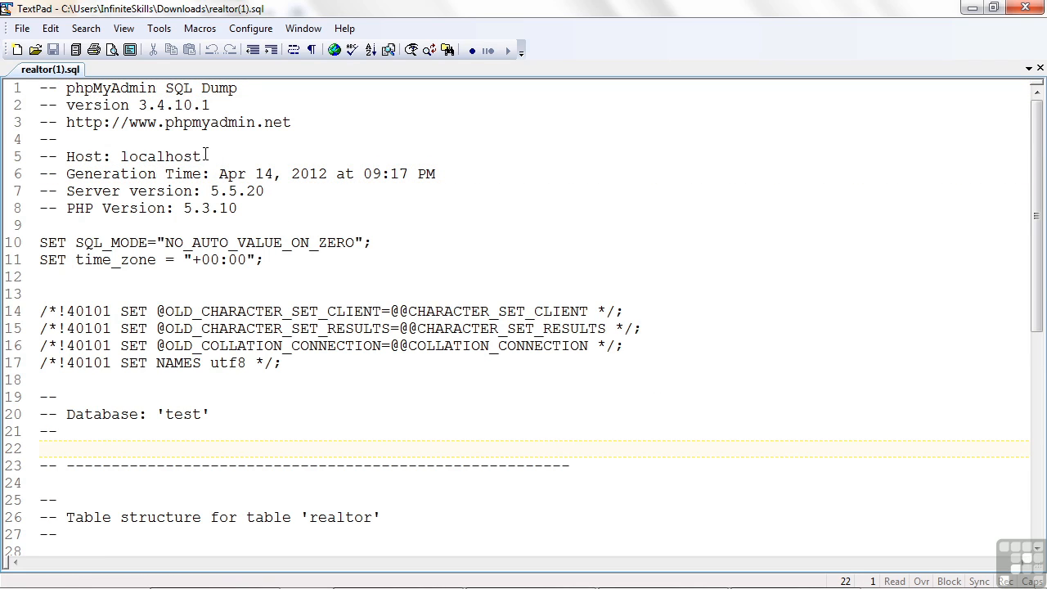
Step: Examine the generation time and the server and PHP versions in the SQL dump's header comments
left_click_drag(218, 172, 408, 173)
left_click(401, 191)
left_click_drag(264, 191, 229, 190)
left_click(245, 206)
Step: Insert a blank line between the DROP TABLE statement and the CREATE TABLE statement for realtor
scroll(525, 258, "down", 3)
scroll(459, 273, "down", 4)
scroll(438, 206, "down", 1)
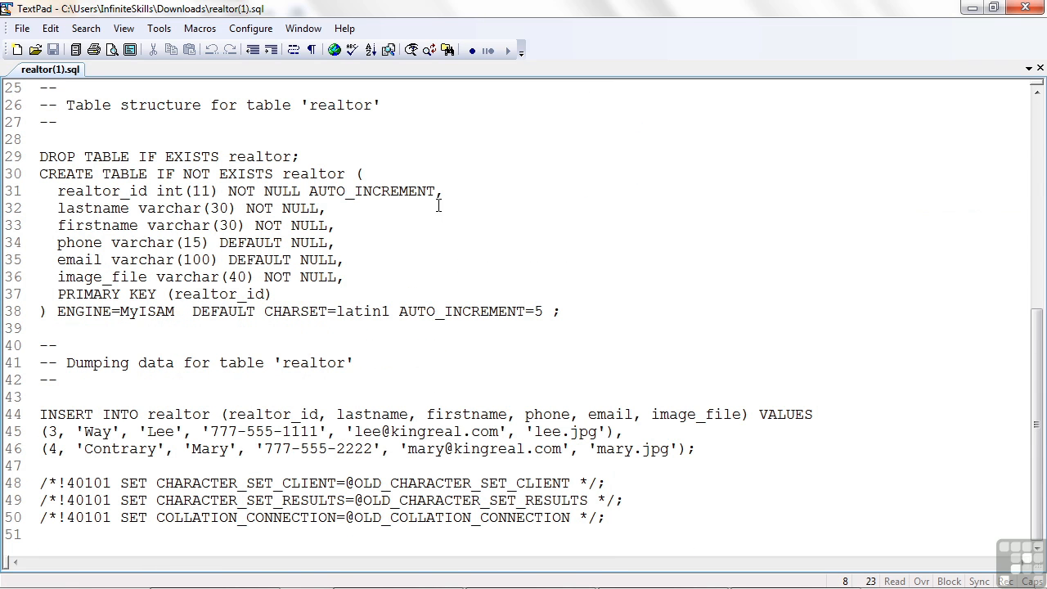
double_click(339, 107)
left_click(326, 157)
key("Return")
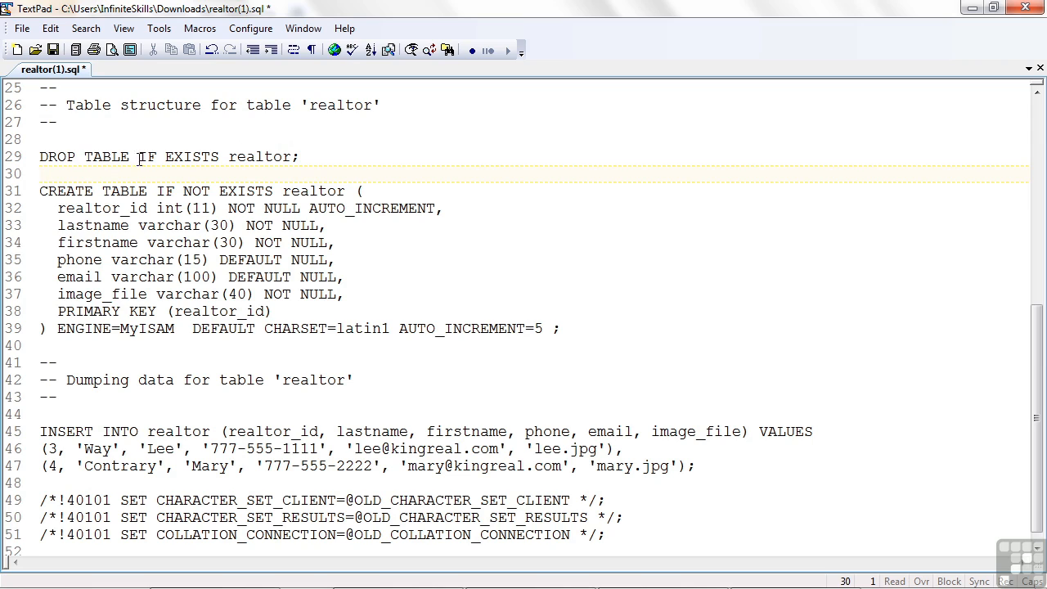
Step: Examine the table name and conditions in the DROP TABLE and CREATE TABLE statements
left_click_drag(291, 157, 232, 158)
left_click(318, 156)
left_click_drag(39, 191, 257, 191)
double_click(291, 193)
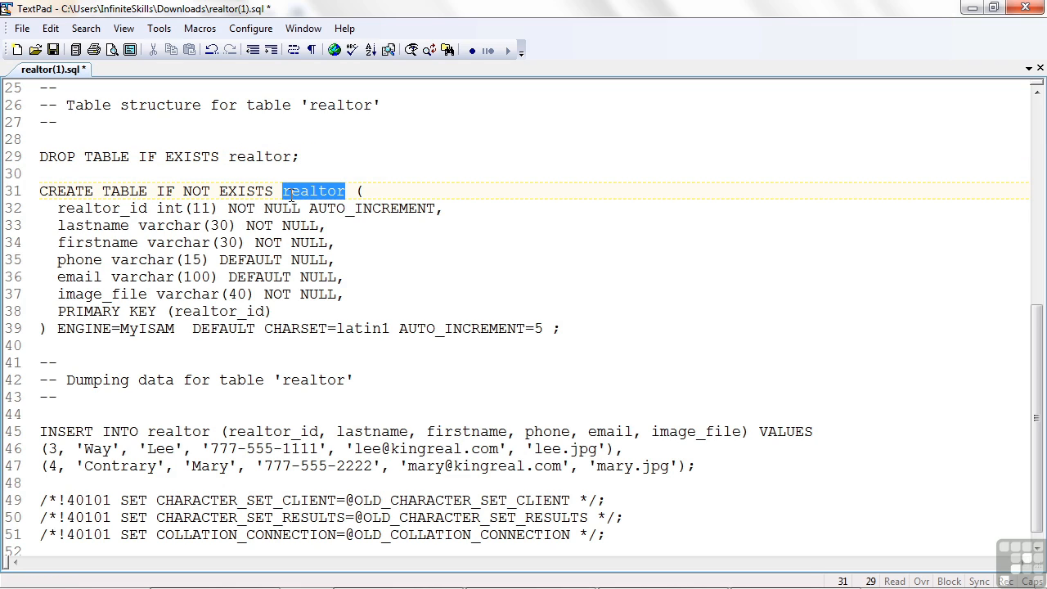
left_click(369, 225)
left_click(394, 195)
Step: Examine the column definitions in the CREATE TABLE statement, including the realtor_id type and the phone and email NULL defaults
scroll(398, 244, "down", 1)
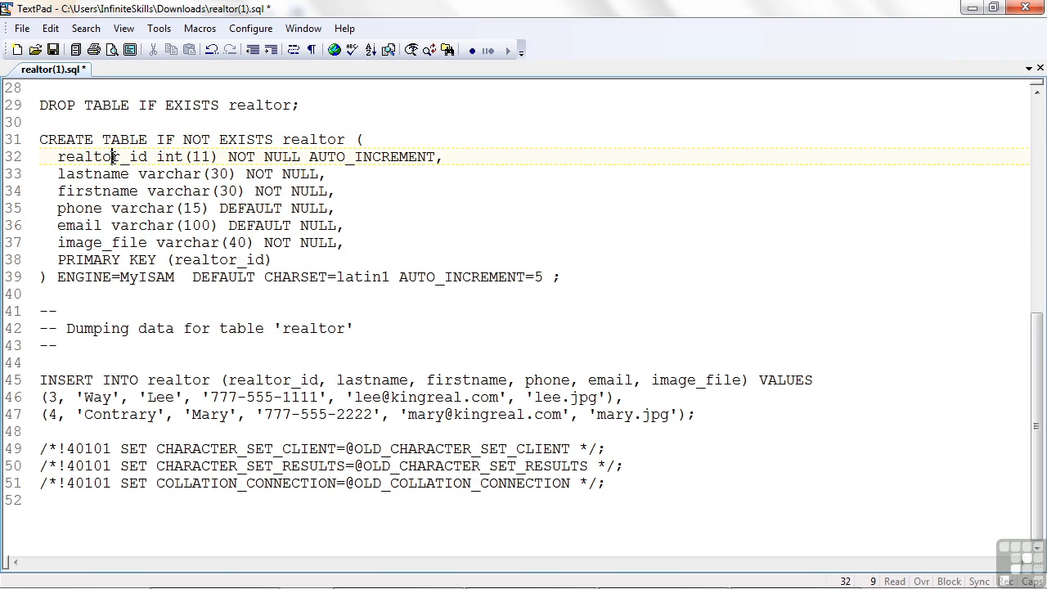
left_click_drag(156, 157, 220, 157)
left_click(212, 157)
left_click(368, 179)
double_click(268, 225)
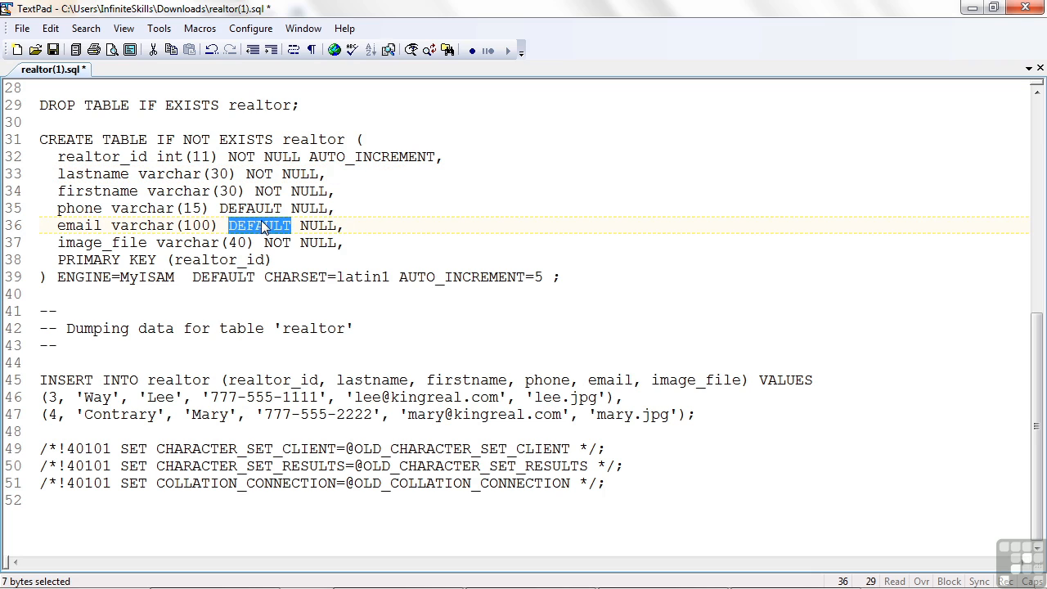
double_click(317, 225)
left_click(310, 208)
scroll(381, 219, "down", 1)
left_click(366, 210)
left_click(421, 157)
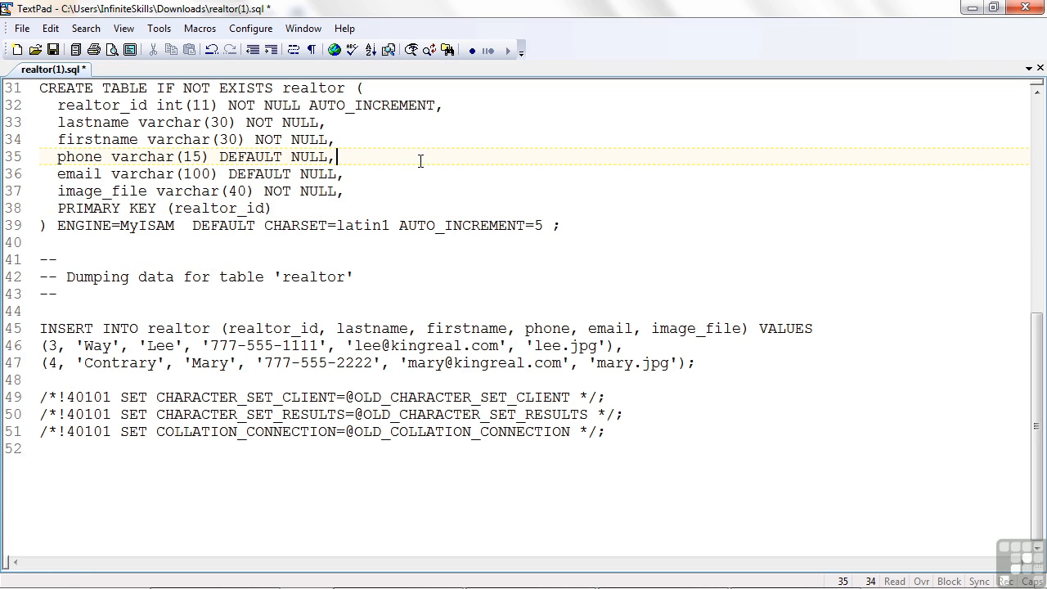
left_click(392, 195)
Step: Examine the INSERT INTO realtor statement's column list and the values of both records
scroll(368, 260, "down", 2)
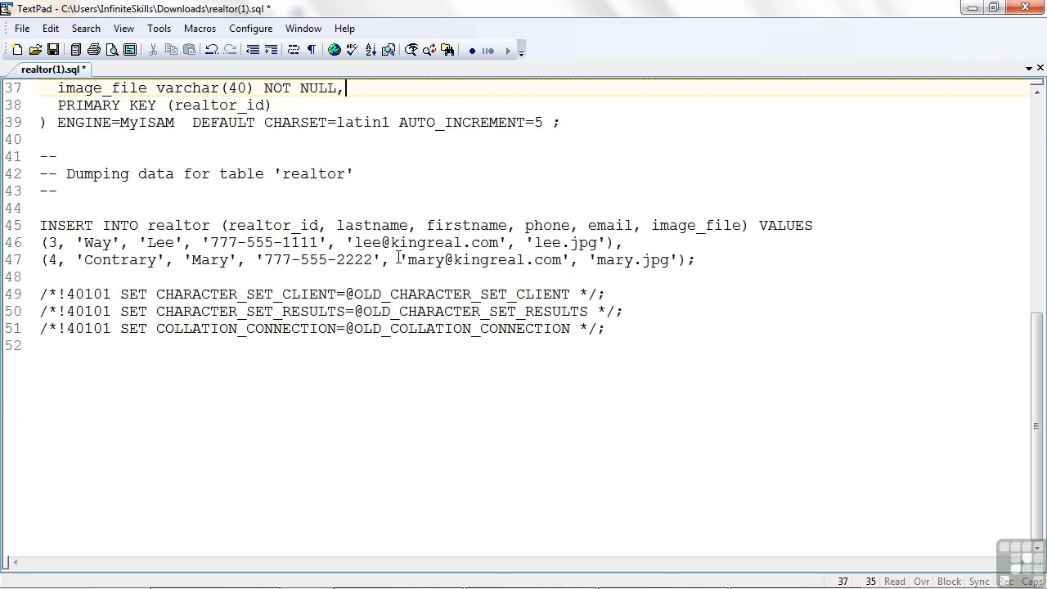
left_click(238, 225)
left_click(104, 243)
left_click(166, 244)
left_click(136, 260)
left_click(209, 261)
Step: Change the phone column's length to varchar(20) in the CREATE TABLE statement
scroll(480, 175, "up", 9)
scroll(503, 159, "up", 2)
scroll(504, 160, "down", 4)
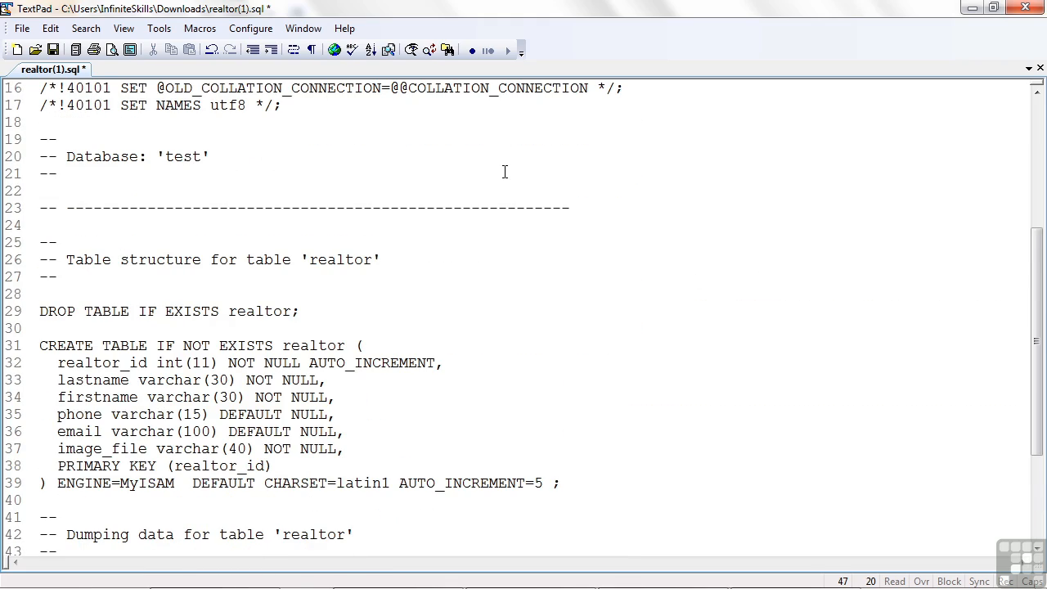
left_click(204, 415)
key("BackSpace")
key("BackSpace")
type("20")
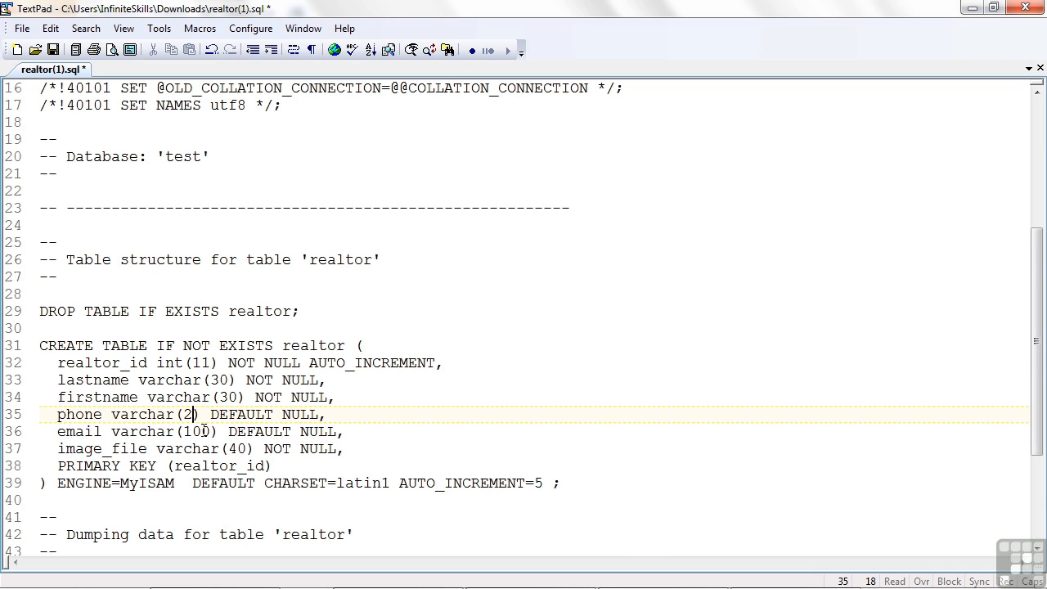